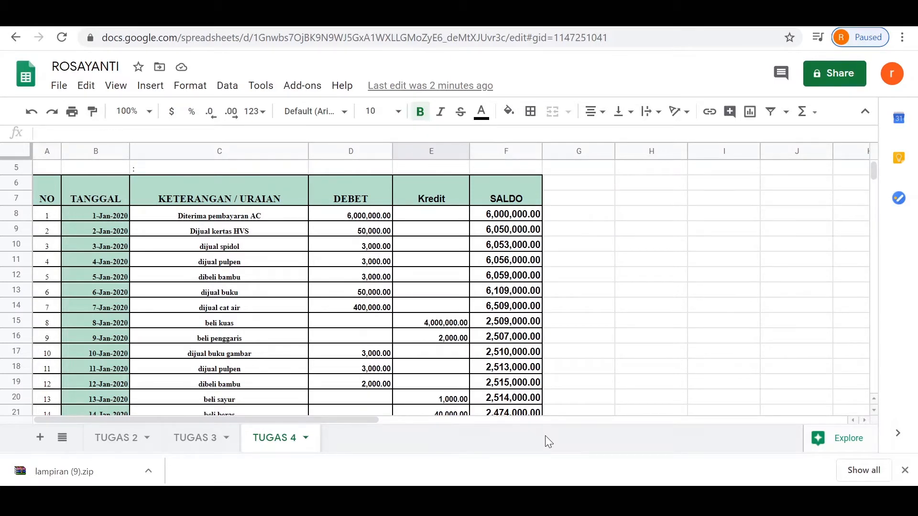
# Step: Add a new sheet to the spreadsheet and rename it TUGAS 5
pyautogui.click(40, 437)
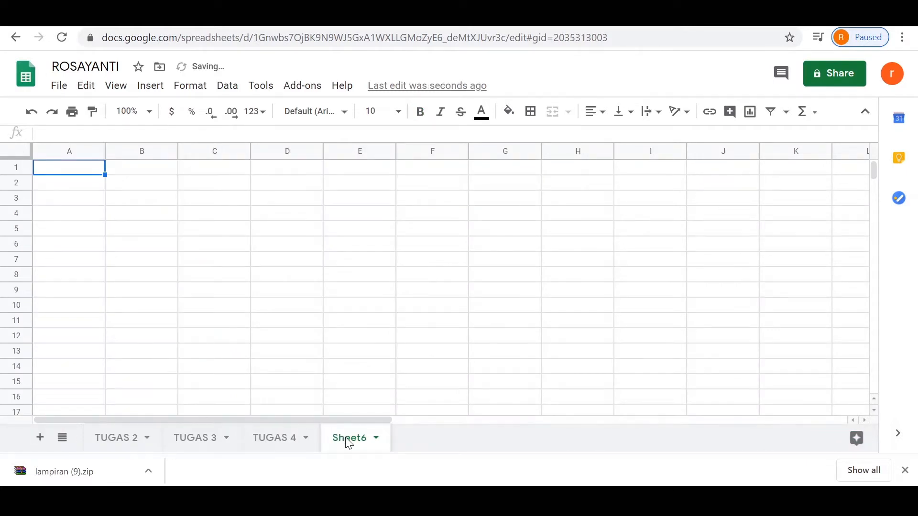
pyautogui.write('TUGa')
pyautogui.press('BackSpace')
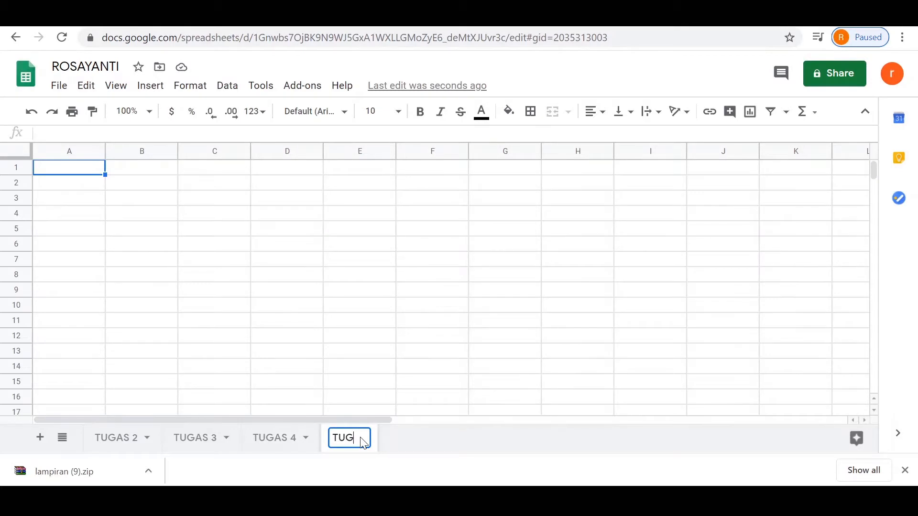
pyautogui.write('AS 5')
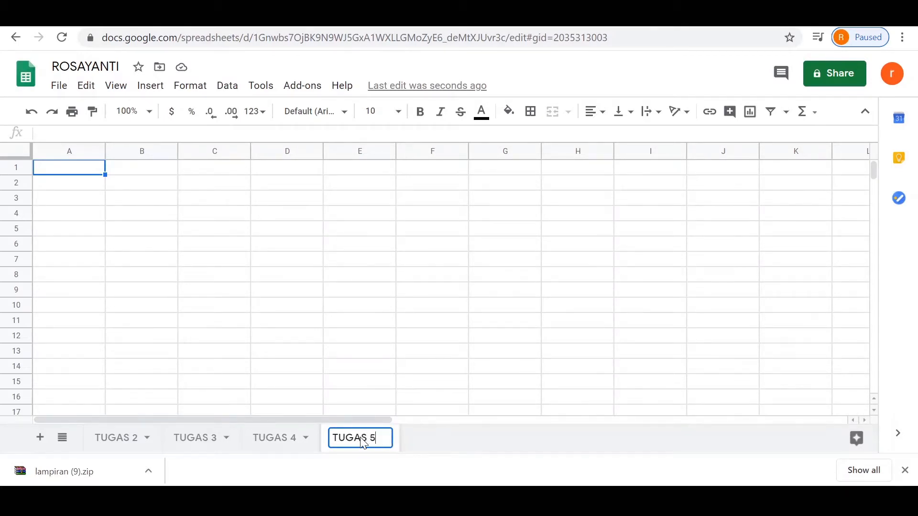
pyautogui.click(371, 307)
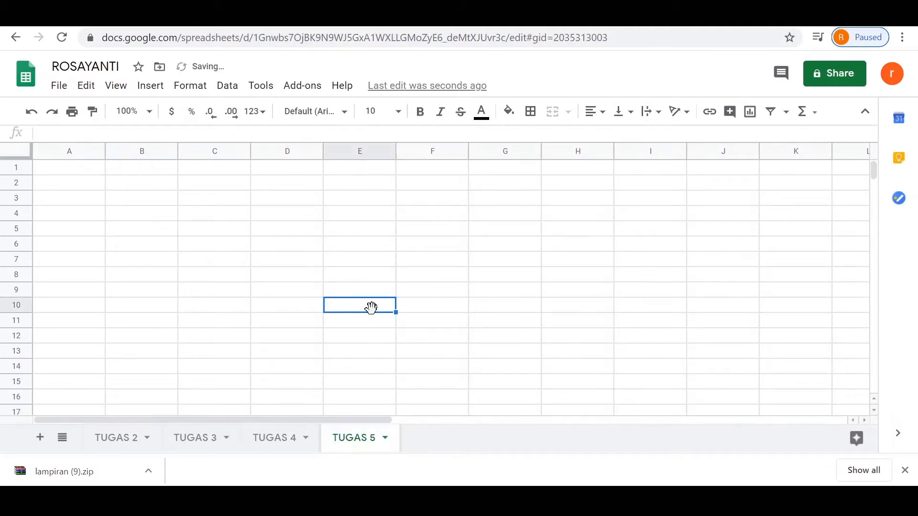
# Step: Enter the labels DEBIT in B4, KREDIT in B6 and SALDO in B8 of the TUGAS 5 sheet
pyautogui.click(121, 219)
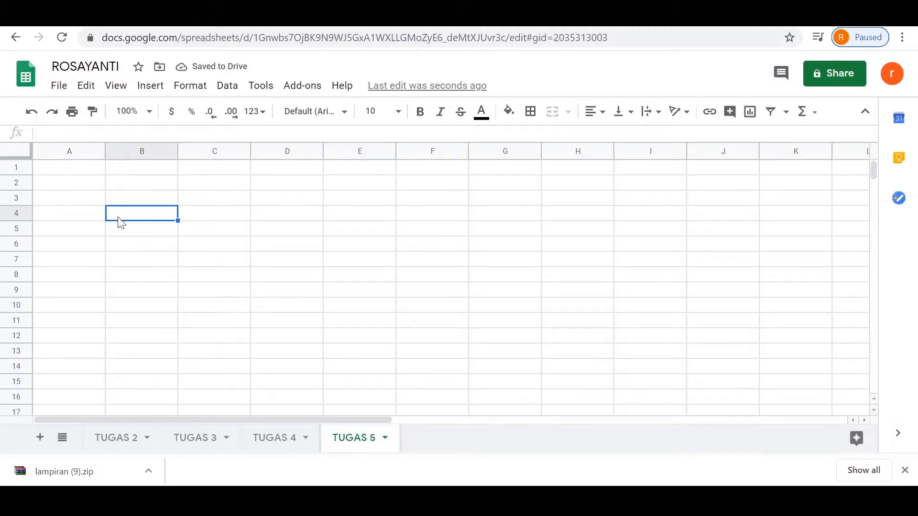
pyautogui.write('DEBIT')
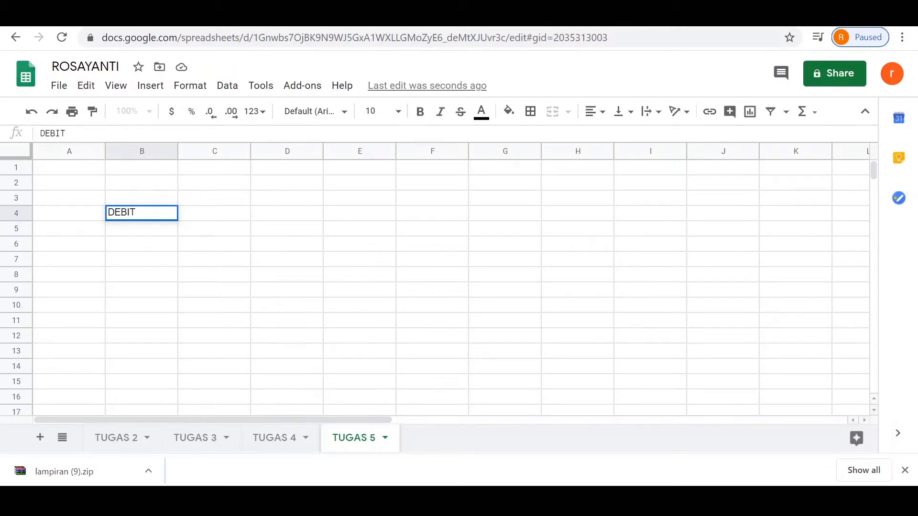
pyautogui.click(127, 245)
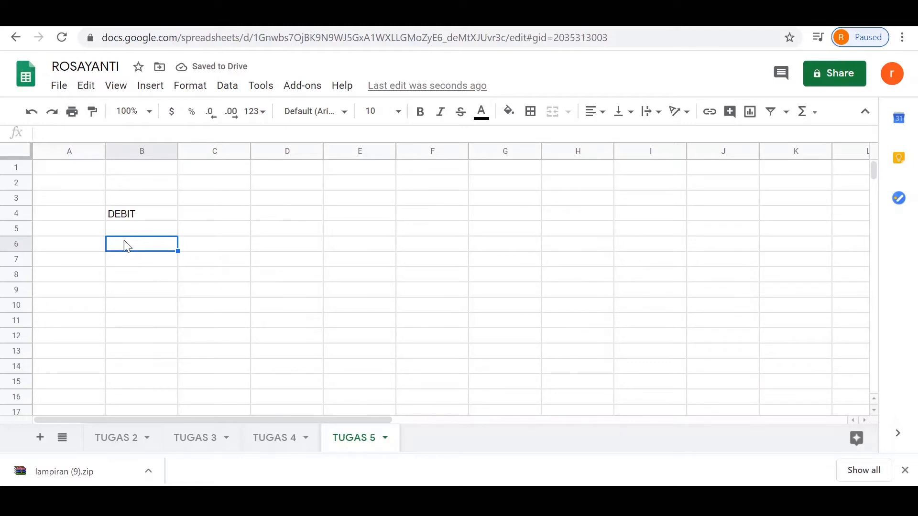
pyautogui.write('KREDIT')
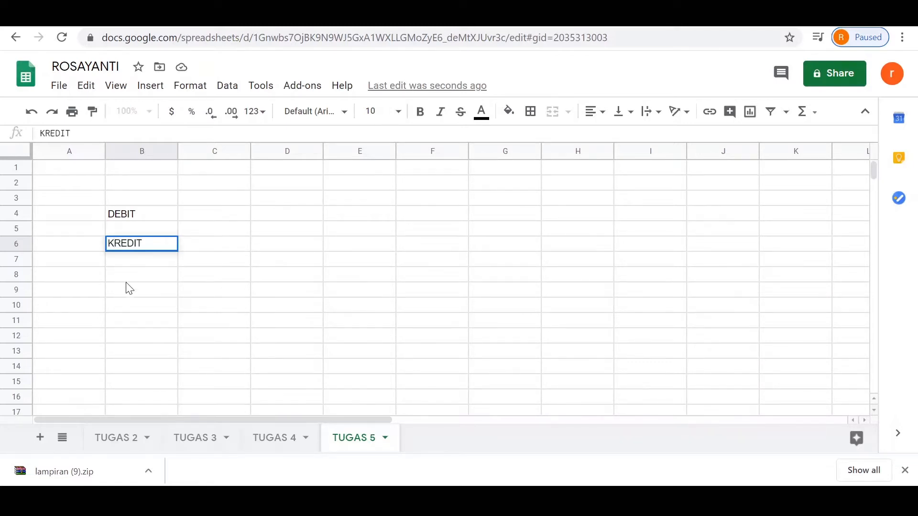
pyautogui.click(129, 279)
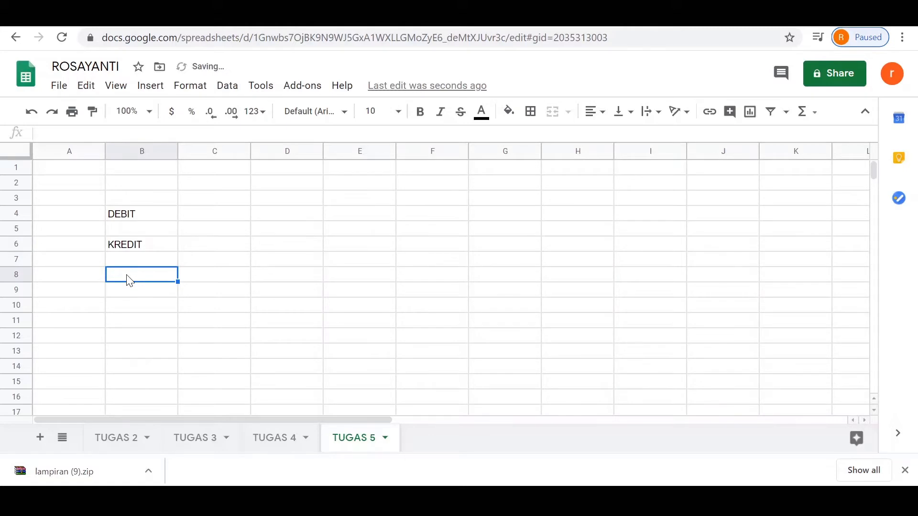
pyautogui.write('SALDO')
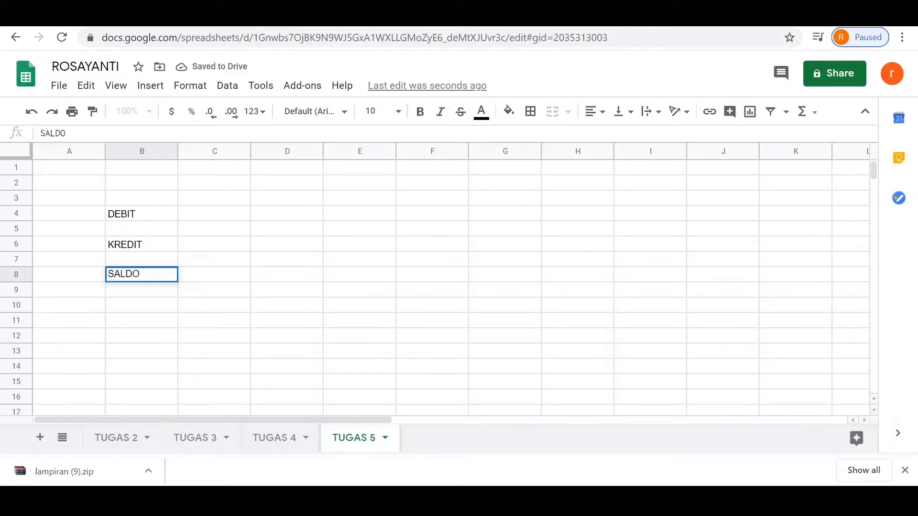
# Step: In C4 beside DEBIT, enter a SUM formula totalling D8:D87 of the TUGAS 4 sheet
pyautogui.click(228, 222)
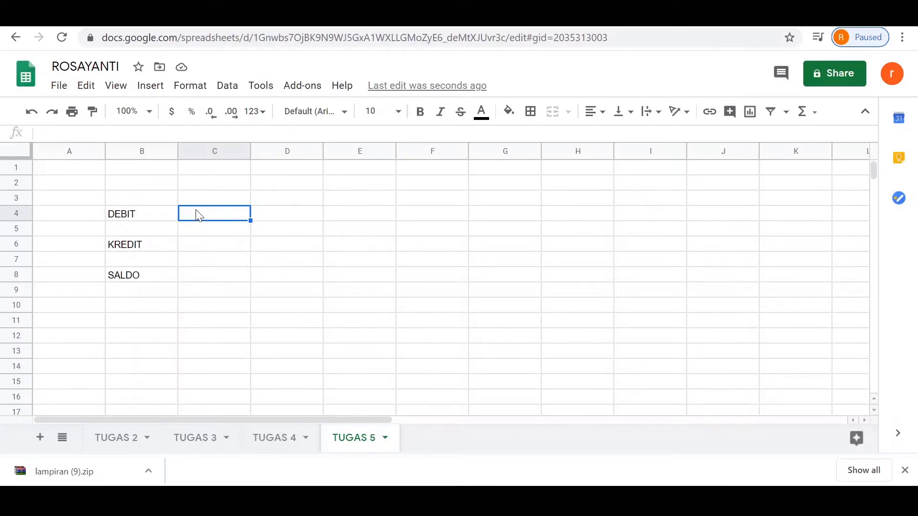
pyautogui.write('=SUM')
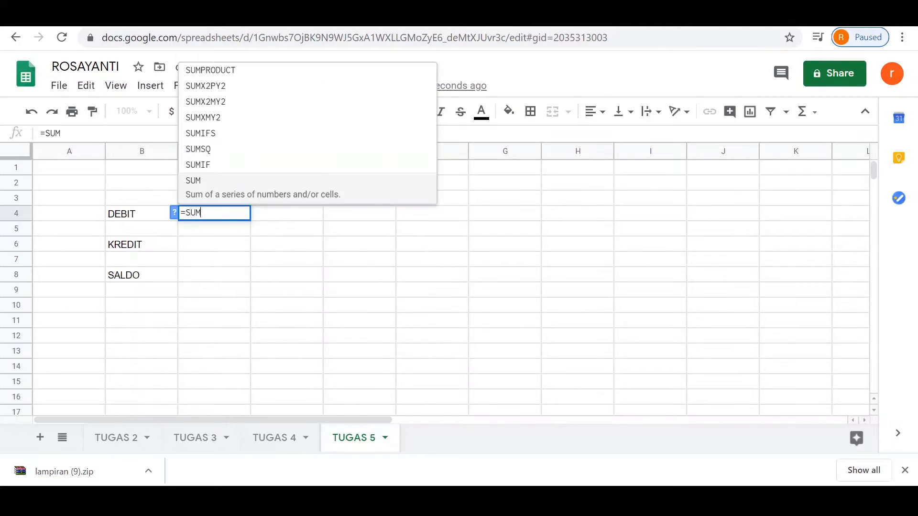
pyautogui.write('(')
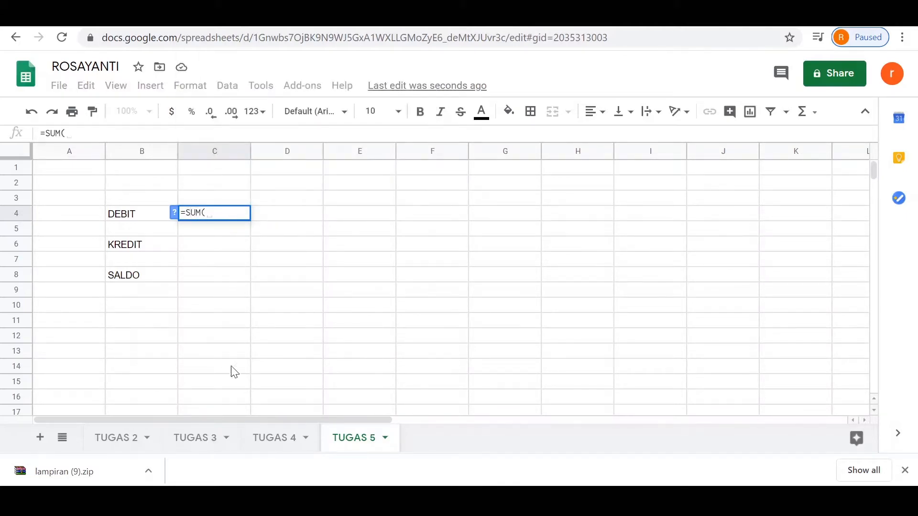
pyautogui.click(271, 441)
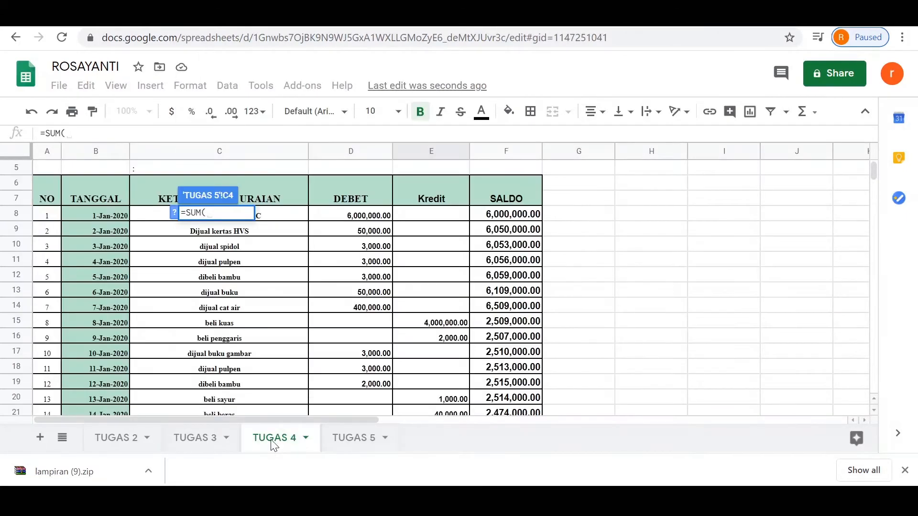
pyautogui.moveTo(352, 217); pyautogui.dragTo(376, 295)
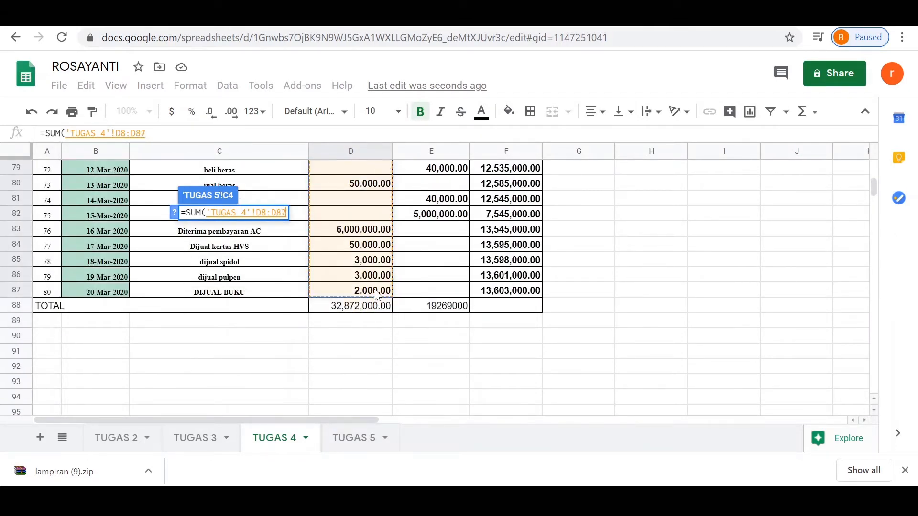
pyautogui.click(349, 441)
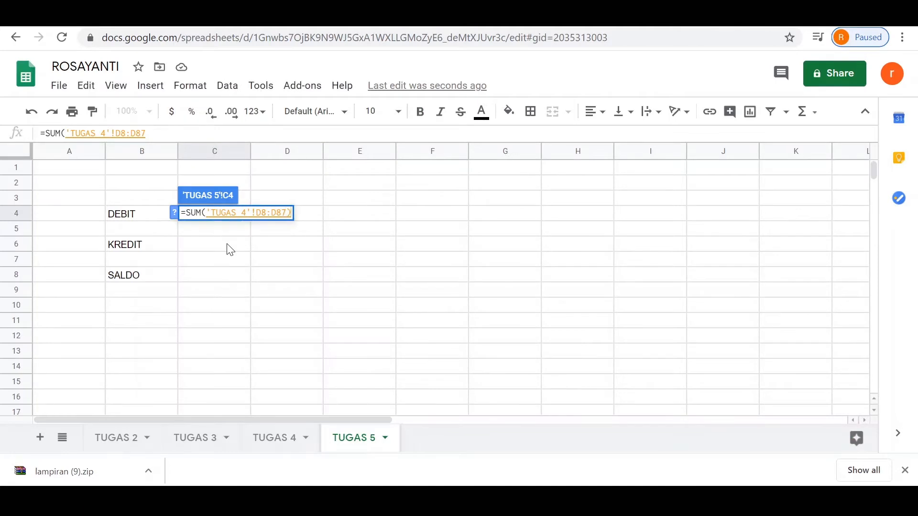
pyautogui.press('Return')
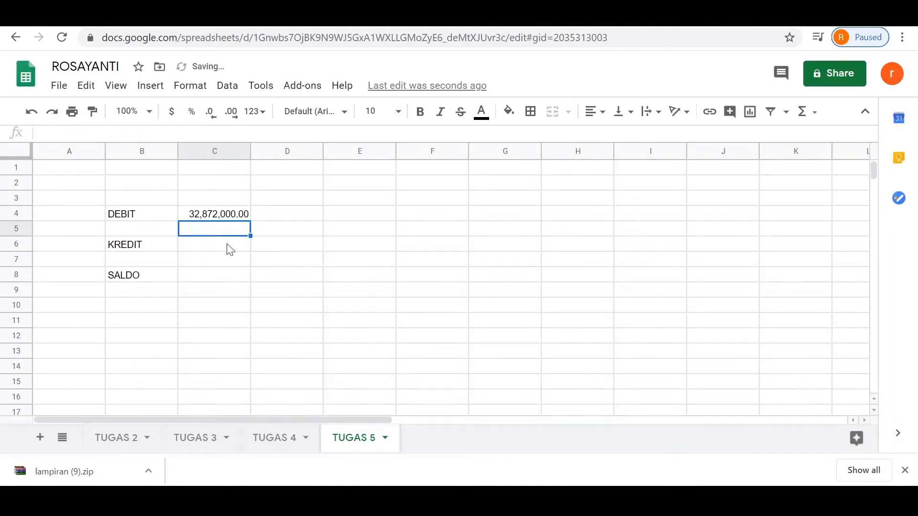
# Step: In C6 beside KREDIT, enter a SUM formula totalling E8:E87 of the TUGAS 4 sheet
pyautogui.click(230, 248)
pyautogui.write('=')
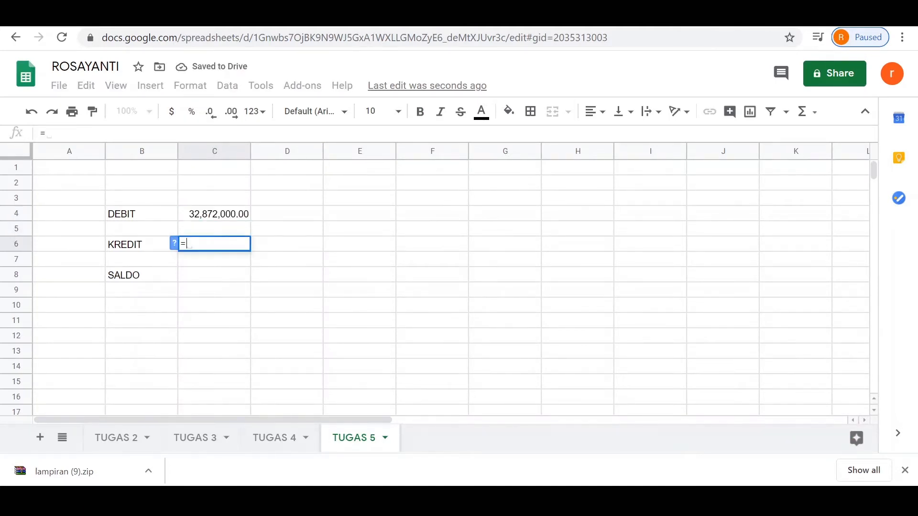
pyautogui.write('SUM(')
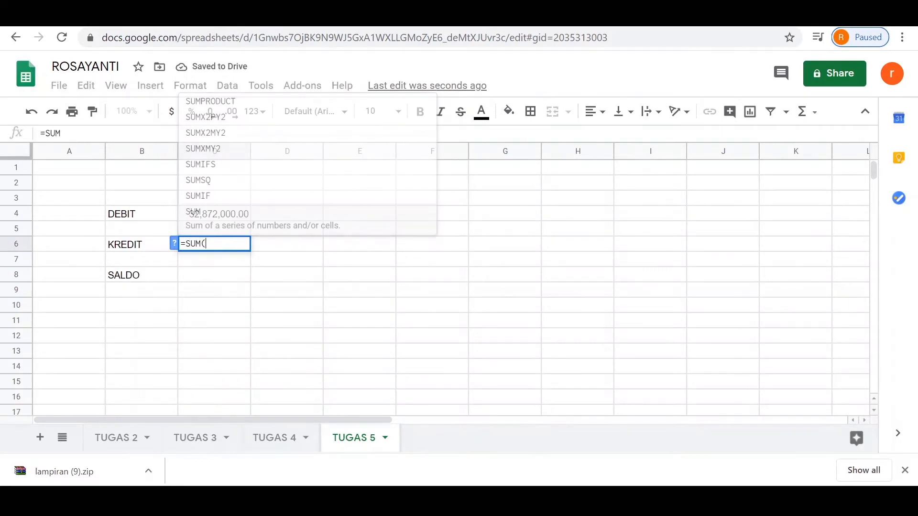
pyautogui.click(290, 437)
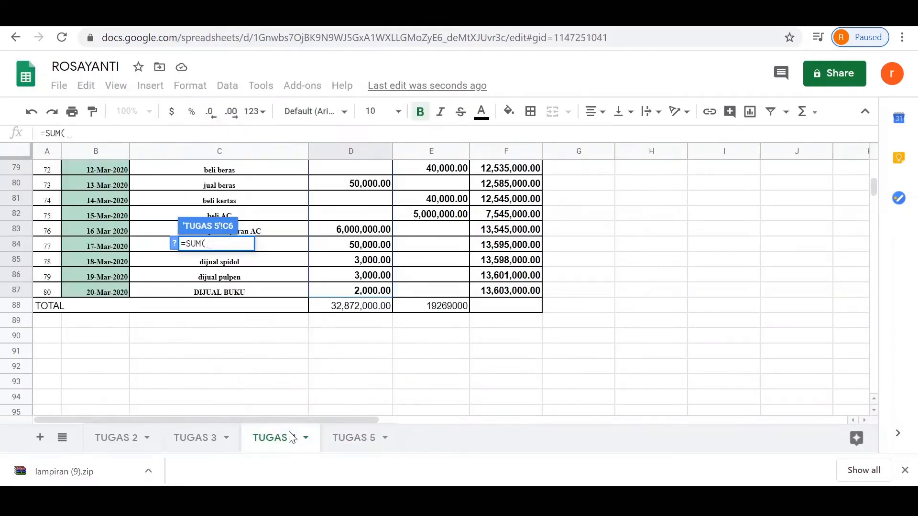
pyautogui.moveTo(870, 193); pyautogui.dragTo(870, 167)
pyautogui.moveTo(428, 281); pyautogui.dragTo(455, 317)
pyautogui.click(372, 437)
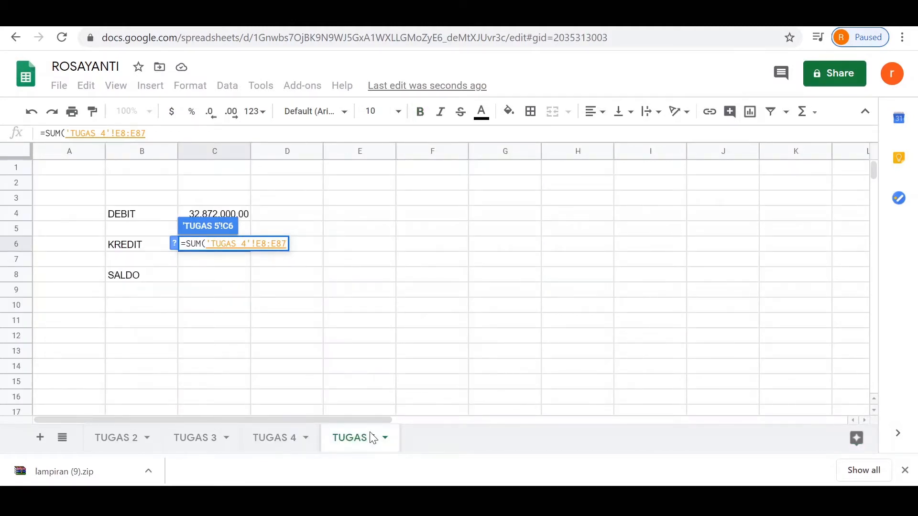
pyautogui.press('Return')
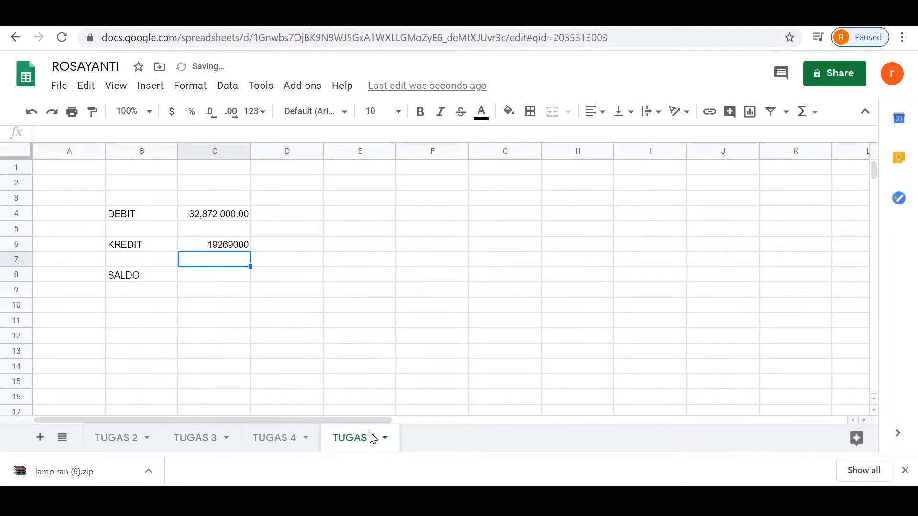
# Step: In C8 beside SALDO, enter a SUM formula totalling F8:F87 of the TUGAS 4 sheet
pyautogui.click(231, 276)
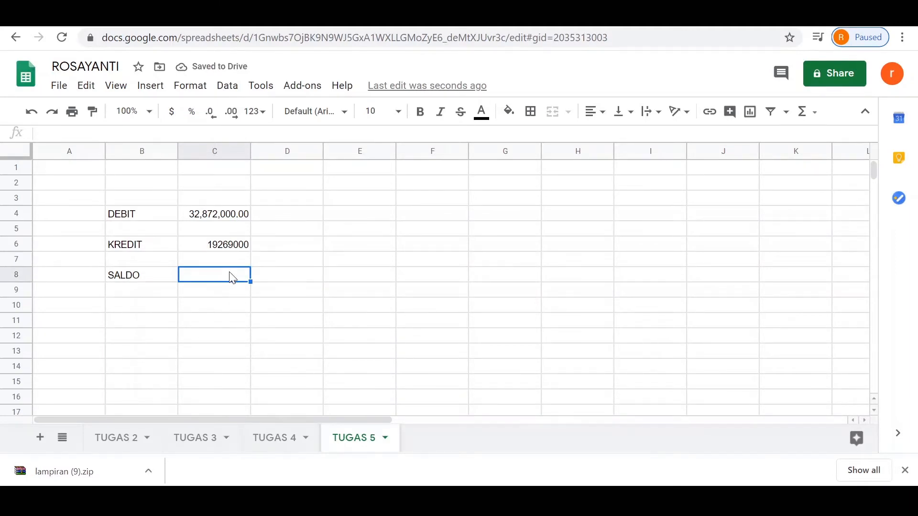
pyautogui.write('=')
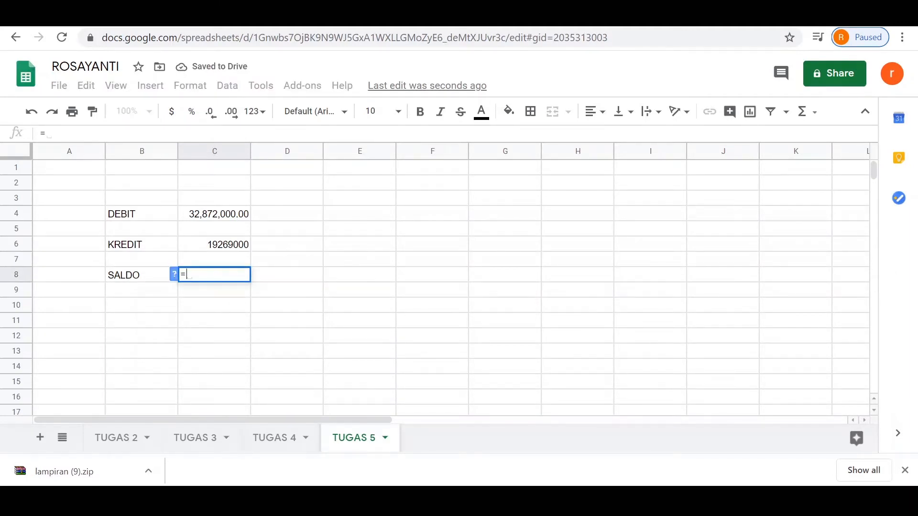
pyautogui.write('SUM')
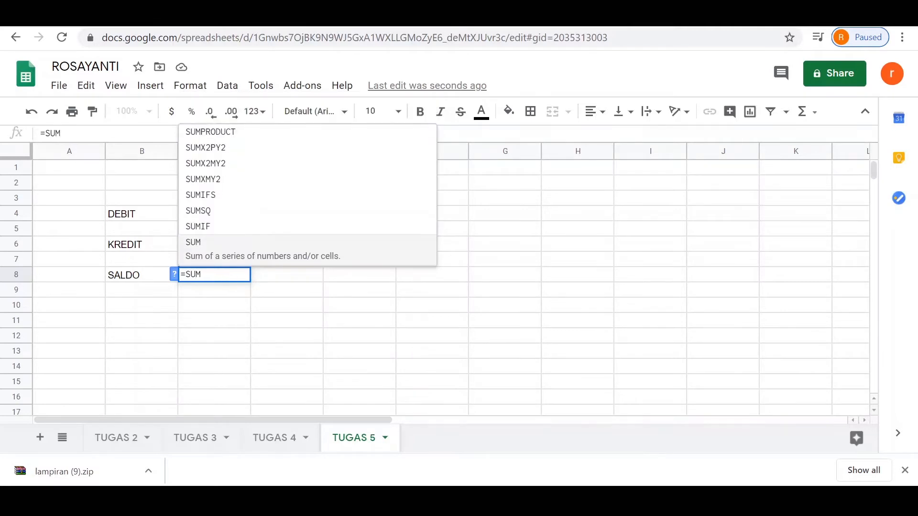
pyautogui.write('(')
pyautogui.click(291, 435)
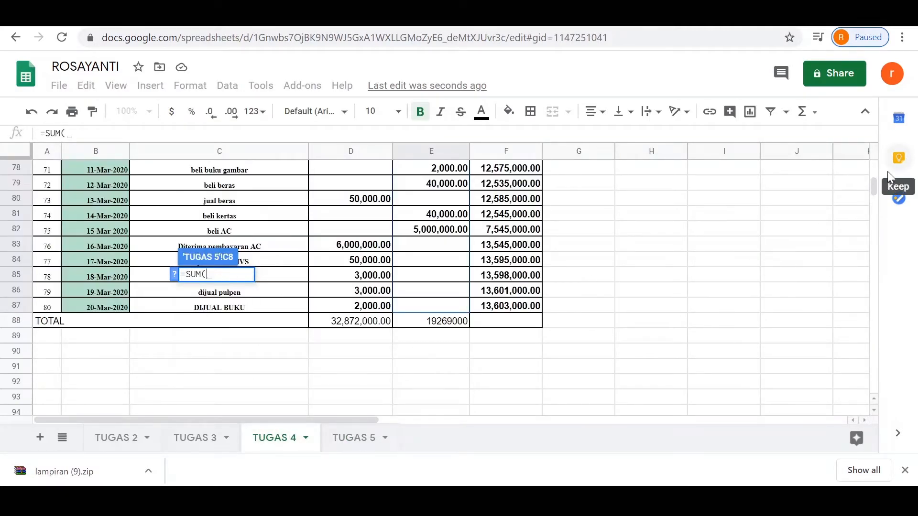
pyautogui.moveTo(875, 186); pyautogui.dragTo(872, 167)
pyautogui.moveTo(529, 281); pyautogui.dragTo(504, 249)
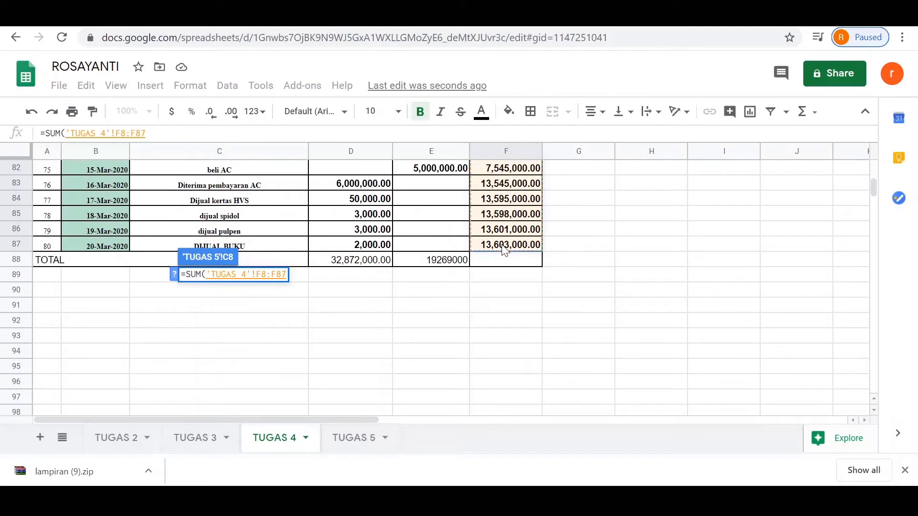
pyautogui.click(368, 438)
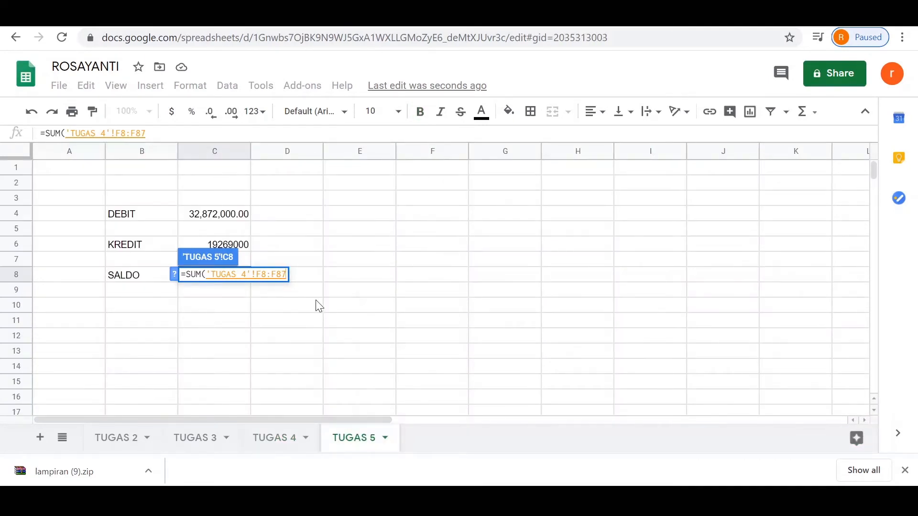
pyautogui.press('Return')
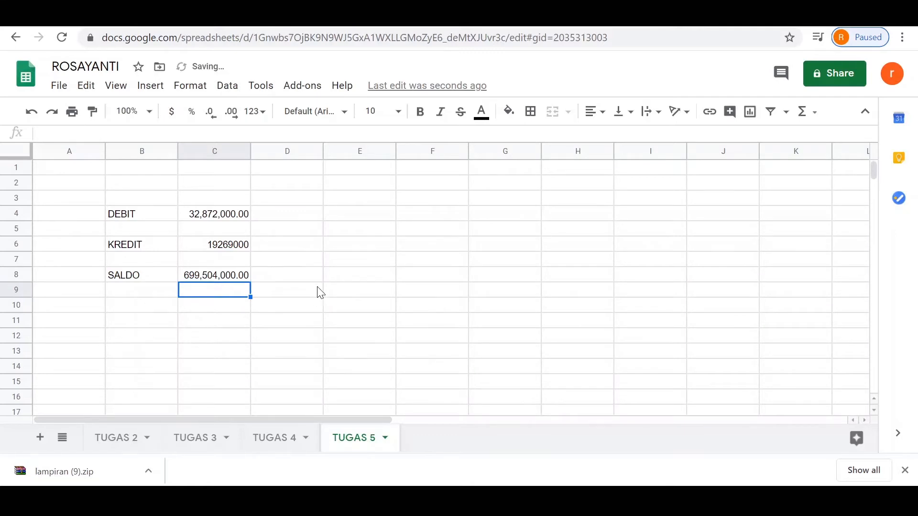
pyautogui.click(360, 216)
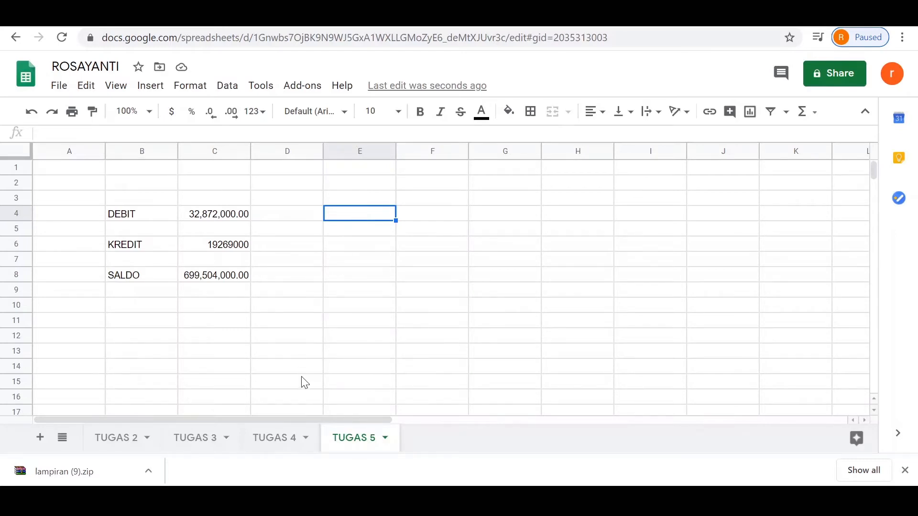
# Step: Define cells D8:D87 of the TUGAS 4 sheet as a named range called UANGMASUK
pyautogui.click(282, 439)
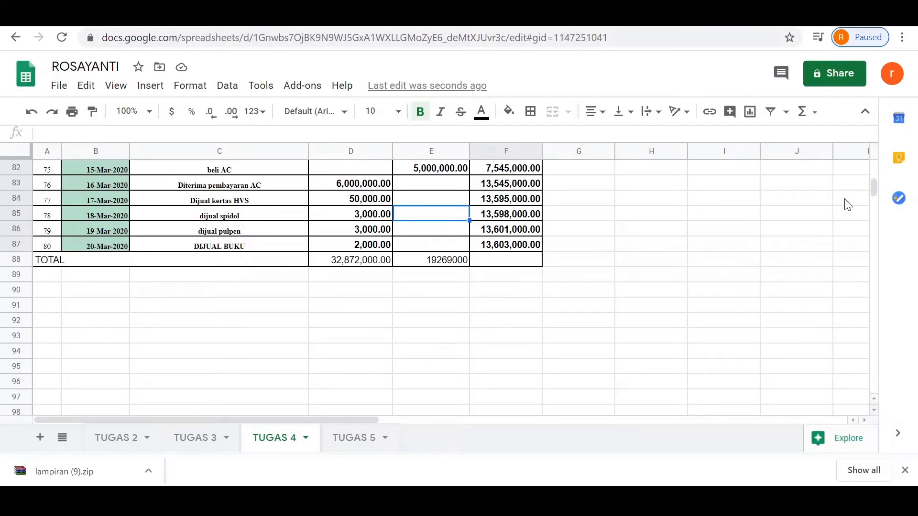
pyautogui.moveTo(873, 188); pyautogui.dragTo(870, 160)
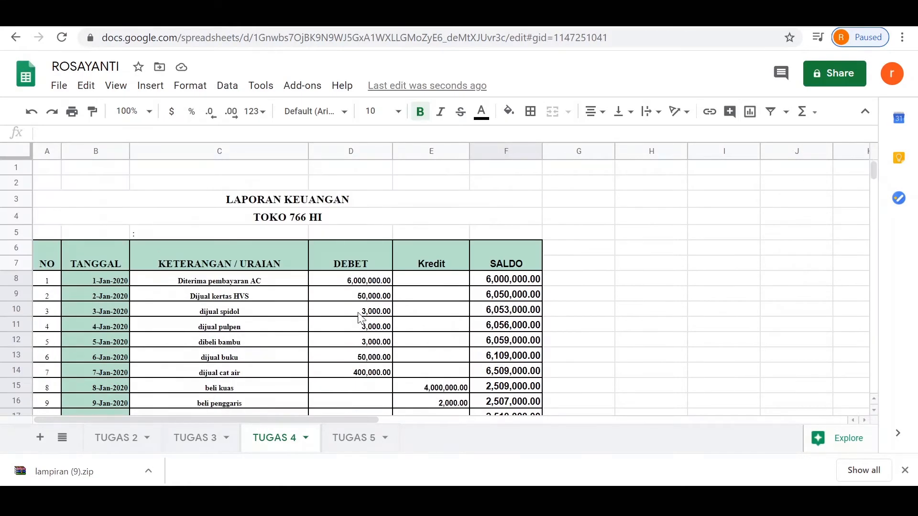
pyautogui.moveTo(368, 282)
pyautogui.mouseDown()
pyautogui.moveTo(368, 467)
pyautogui.moveTo(357, 147)
pyautogui.moveTo(366, 296)
pyautogui.mouseUp()
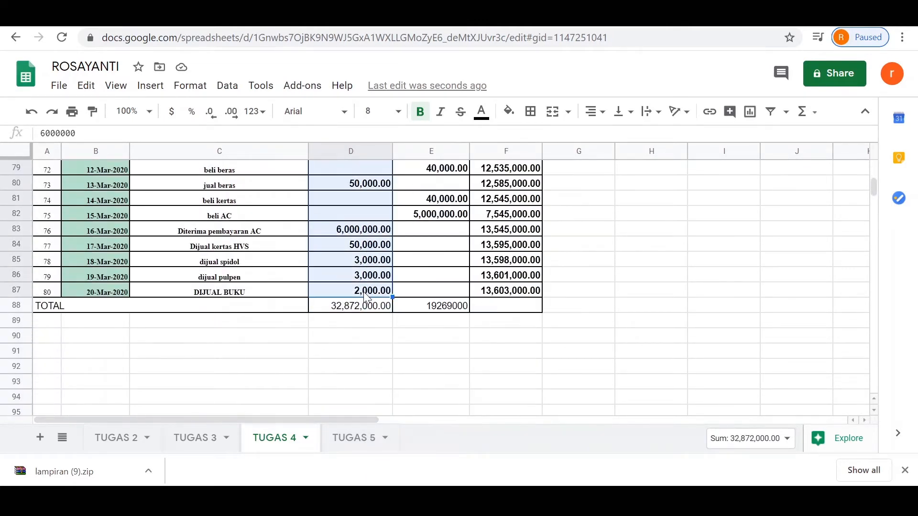
pyautogui.rightClick(365, 297)
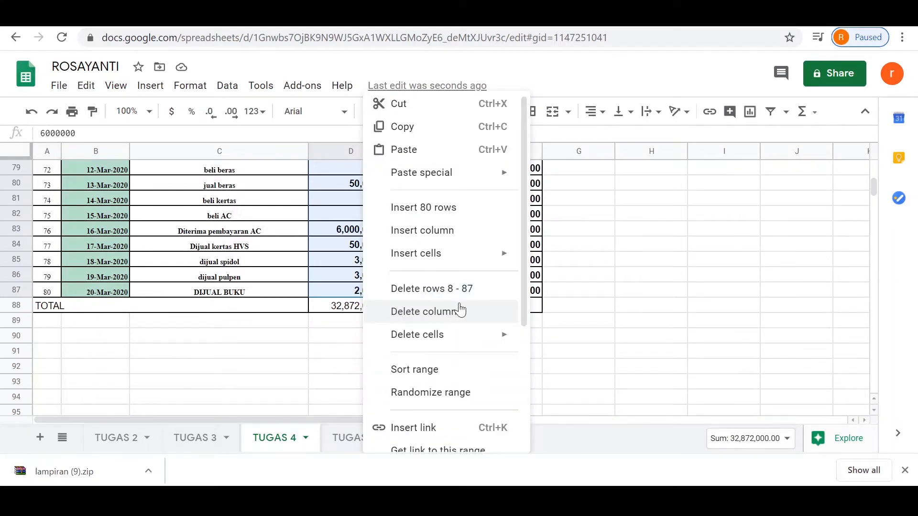
pyautogui.moveTo(524, 321); pyautogui.dragTo(525, 372)
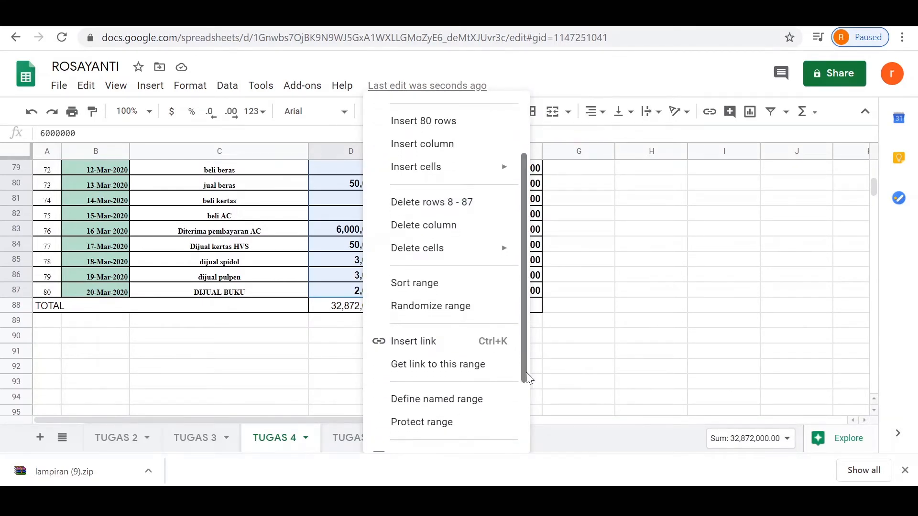
pyautogui.click(484, 403)
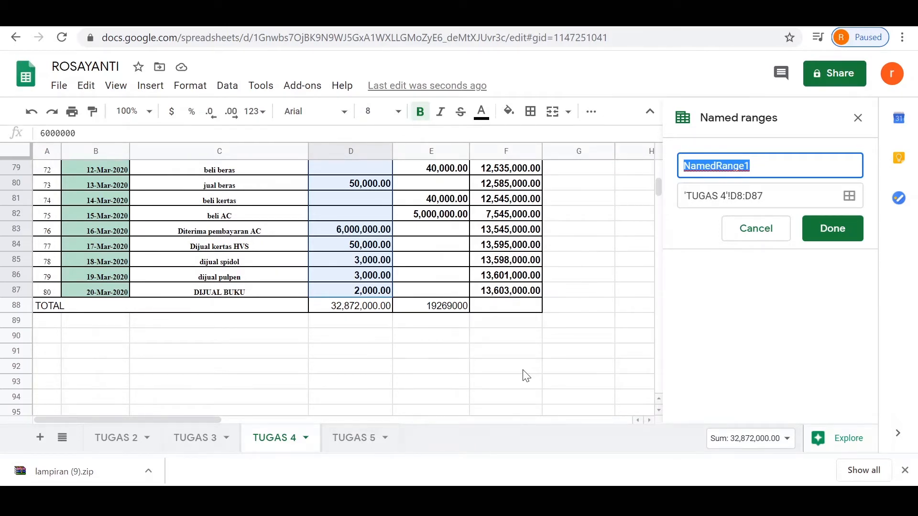
pyautogui.write('JUMLAHUANG MAS')
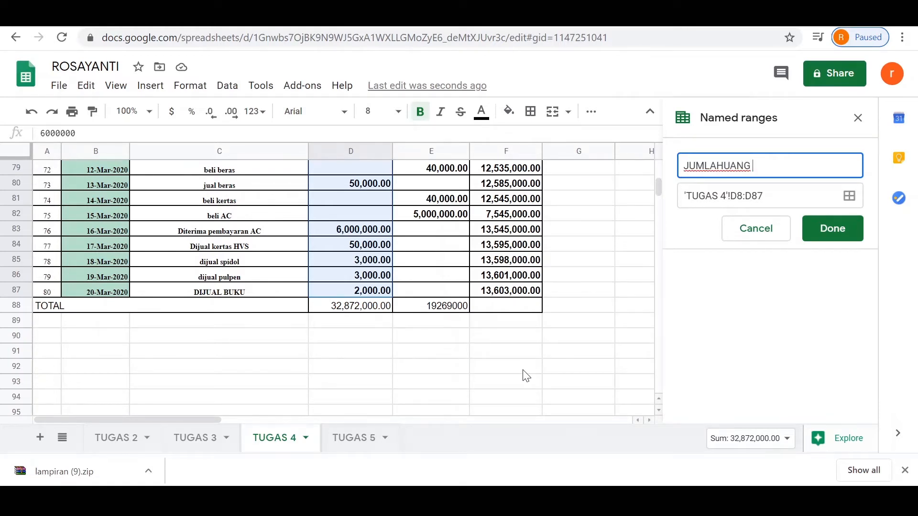
pyautogui.press('BackSpace')
pyautogui.press('BackSpace')
pyautogui.press('BackSpace')
pyautogui.press('BackSpace')
pyautogui.press('BackSpace')
pyautogui.press('BackSpace')
pyautogui.press('BackSpace')
pyautogui.press('BackSpace')
pyautogui.press('BackSpace')
pyautogui.press('BackSpace')
pyautogui.press('BackSpace')
pyautogui.press('BackSpace')
pyautogui.press('BackSpace')
pyautogui.write('UANG ')
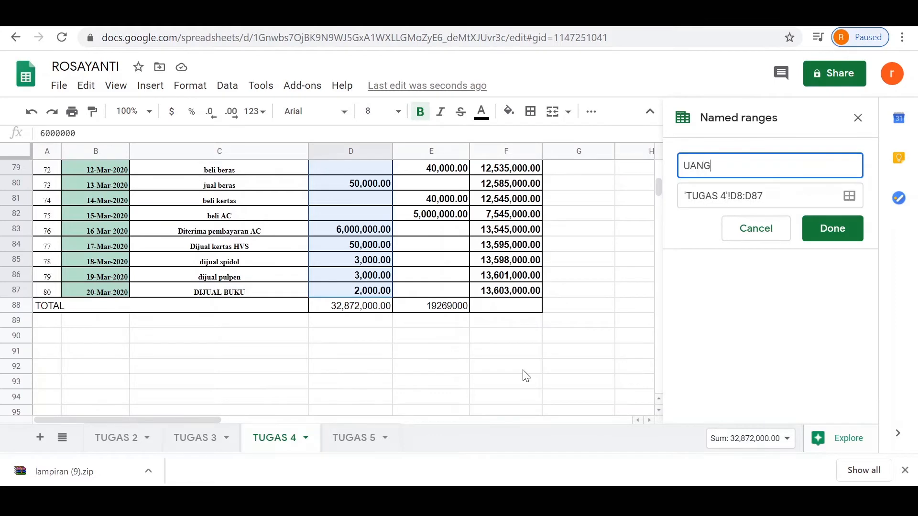
pyautogui.write('MASUK')
pyautogui.click(846, 231)
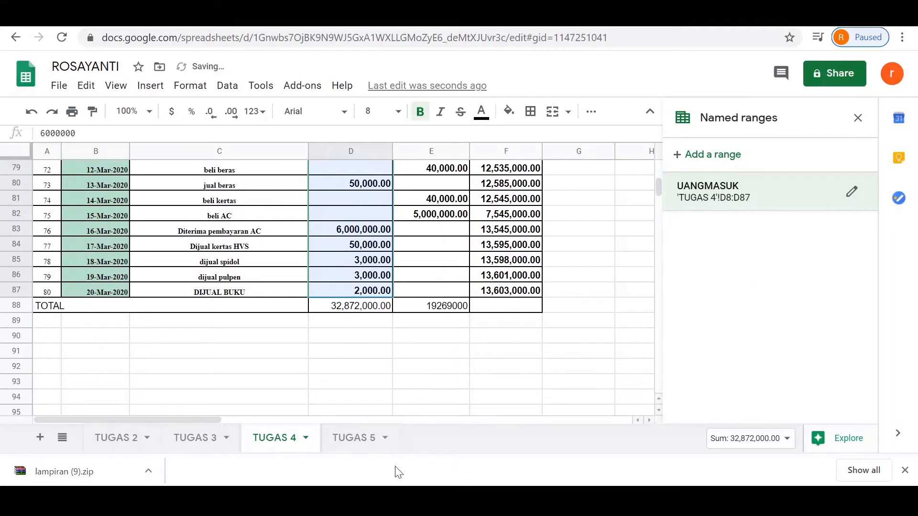
# Step: In E4 of the TUGAS 5 sheet, enter the formula =SUM(UANGMASUK)
pyautogui.click(369, 447)
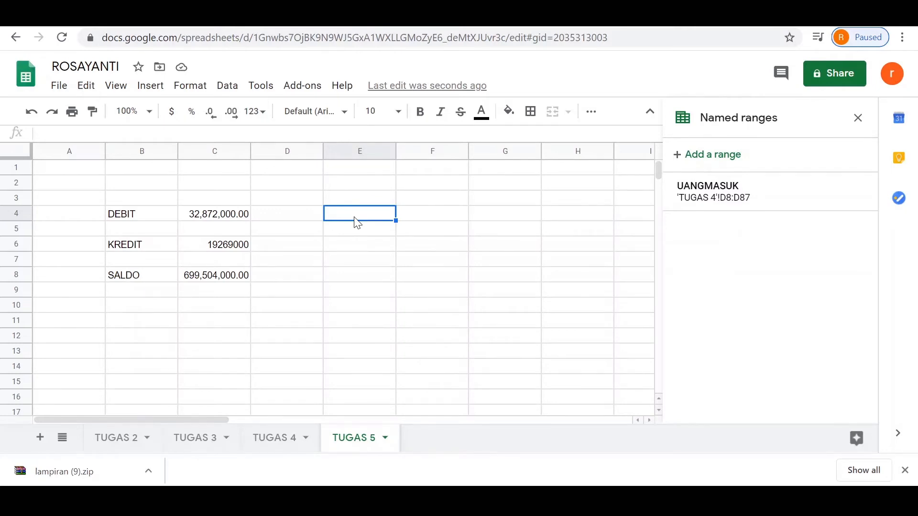
pyautogui.write('=SU')
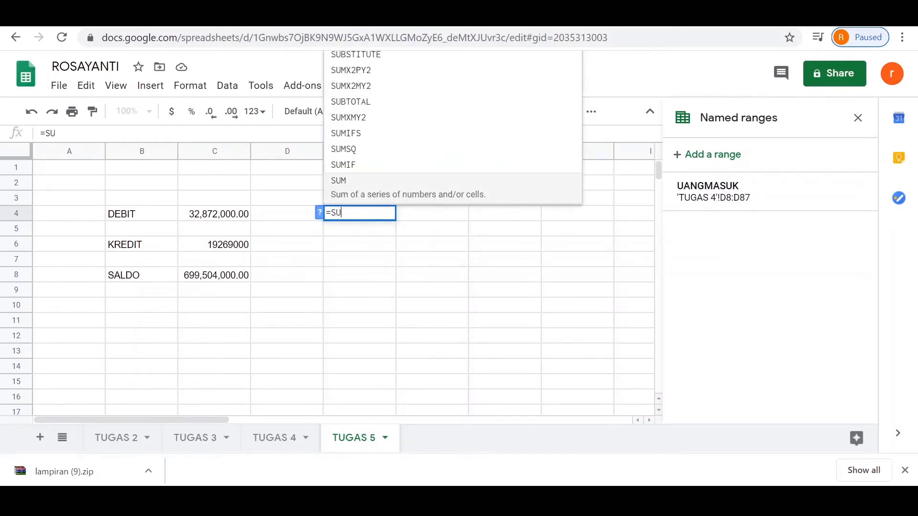
pyautogui.write('M(')
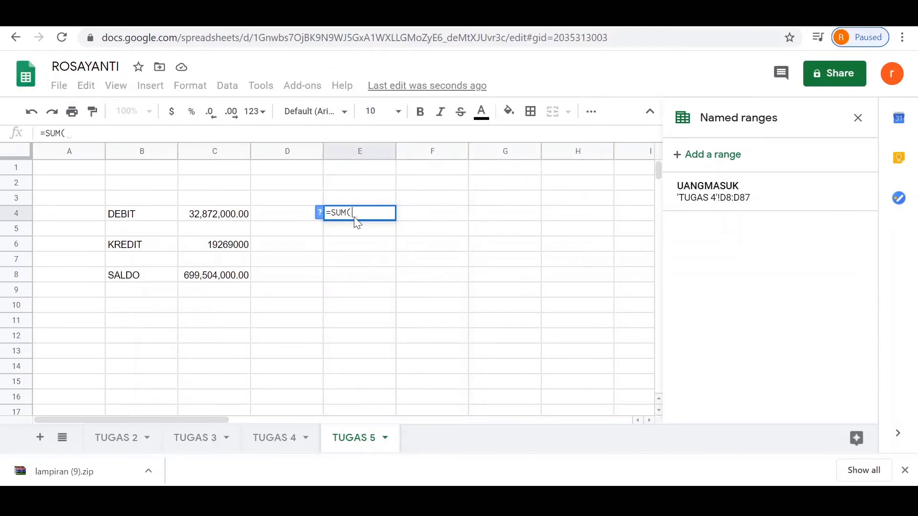
pyautogui.write('UANG')
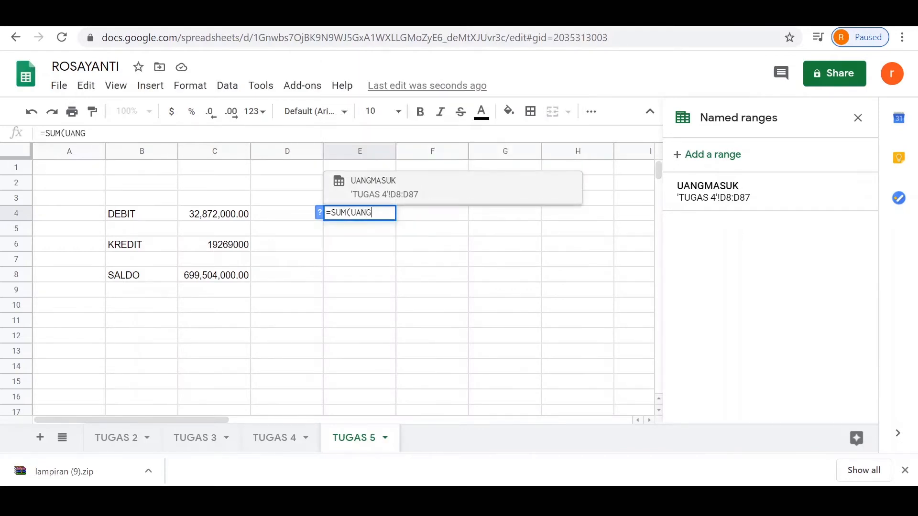
pyautogui.write('MASUK')
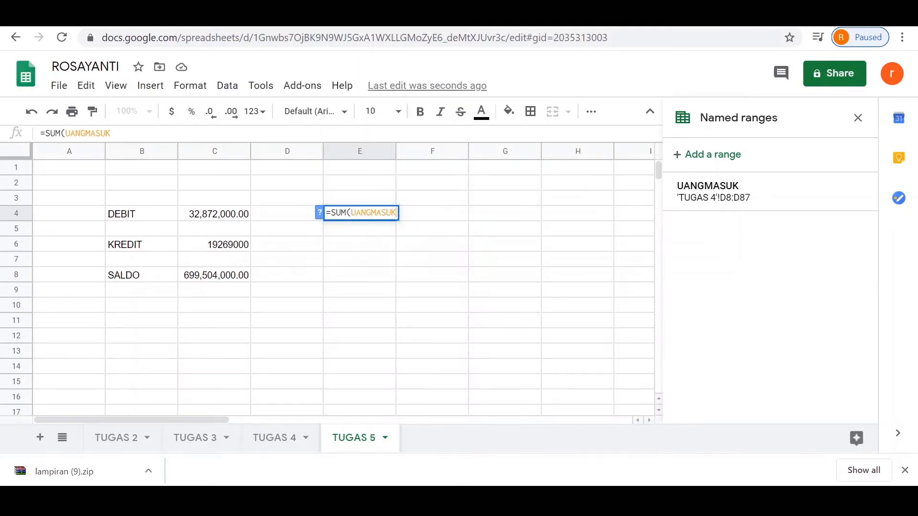
pyautogui.write(')')
pyautogui.press('Return')
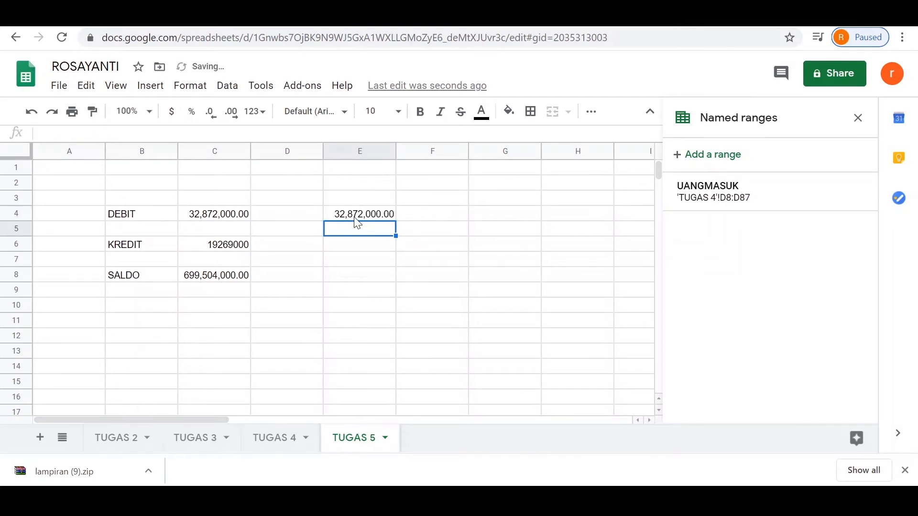
# Step: Select E6 on TUGAS 5 and define cells E8:E87 of the TUGAS 4 sheet as a named range called UANGKELUAR
pyautogui.click(358, 248)
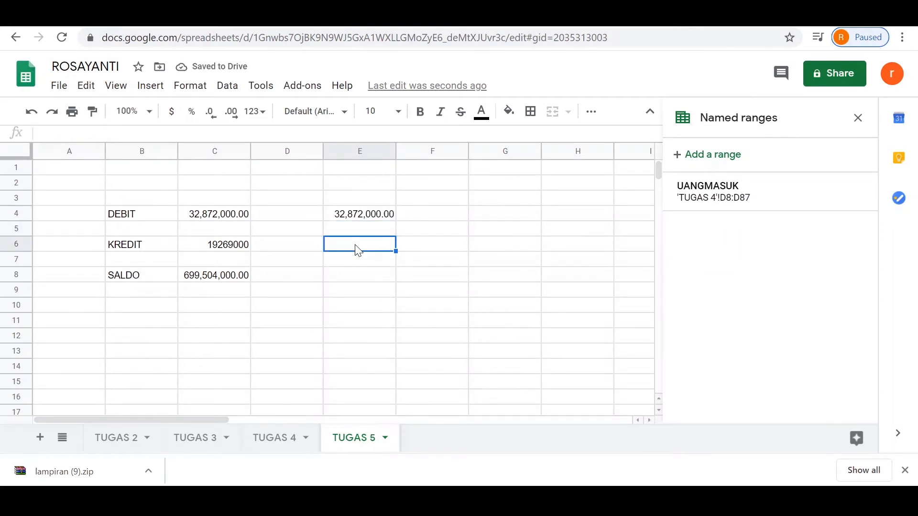
pyautogui.click(287, 439)
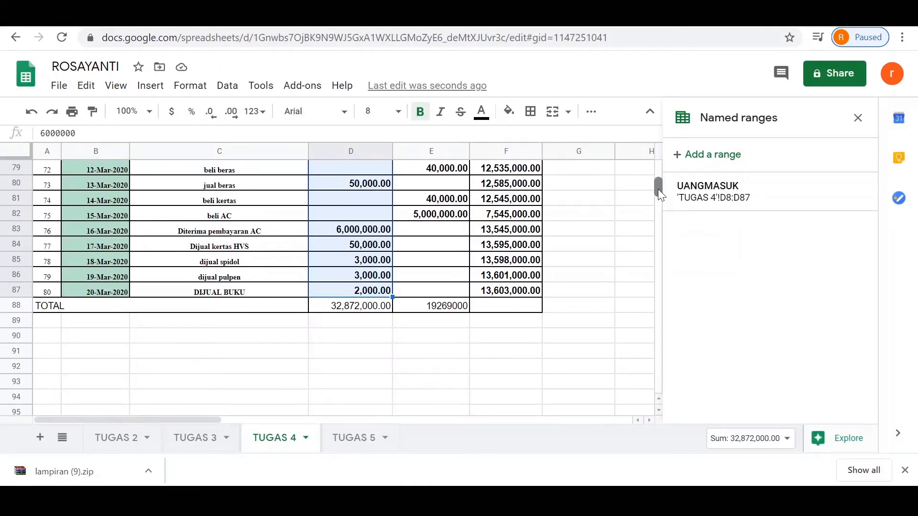
pyautogui.moveTo(657, 188); pyautogui.dragTo(658, 164)
pyautogui.moveTo(430, 281); pyautogui.dragTo(438, 321)
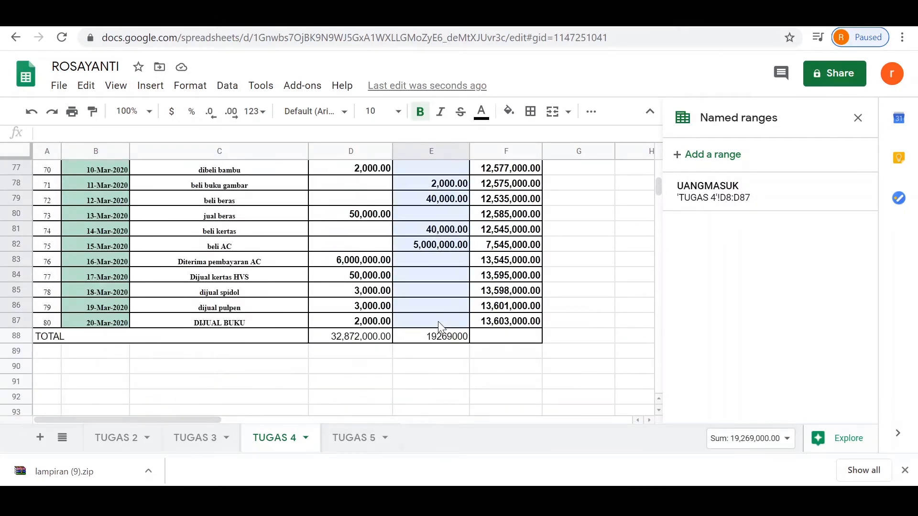
pyautogui.rightClick(438, 321)
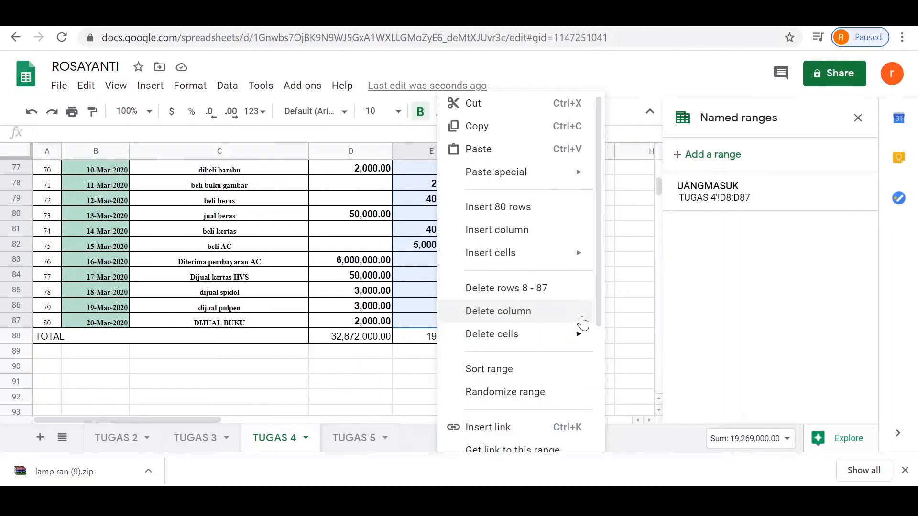
pyautogui.moveTo(595, 313); pyautogui.dragTo(596, 315)
pyautogui.moveTo(598, 316); pyautogui.dragTo(600, 379)
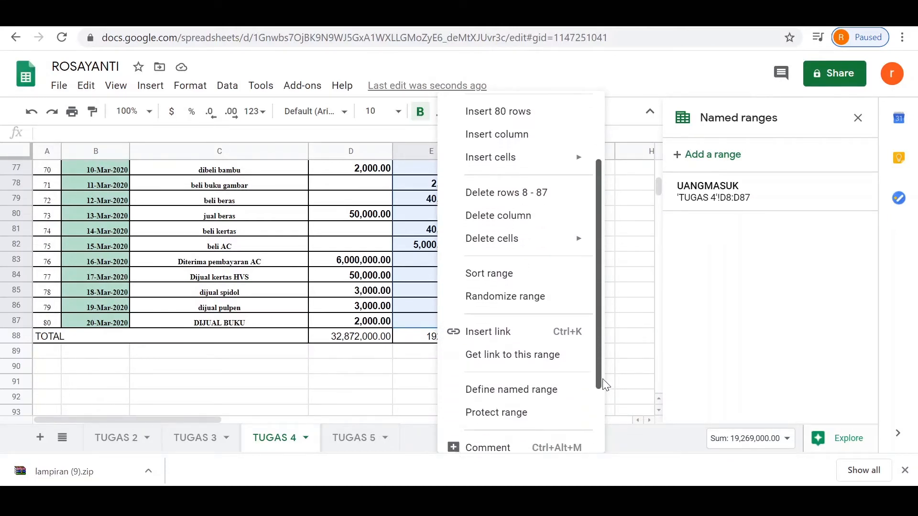
pyautogui.click(573, 389)
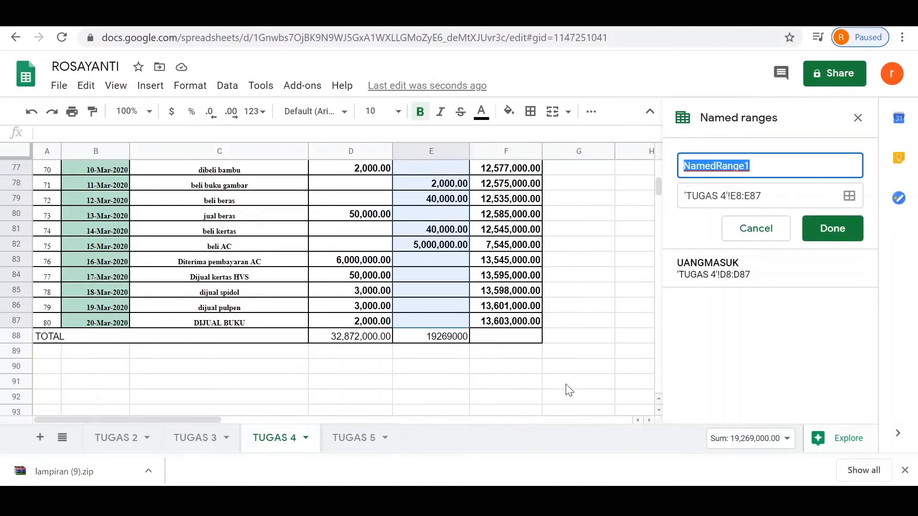
pyautogui.write('UANGKEL')
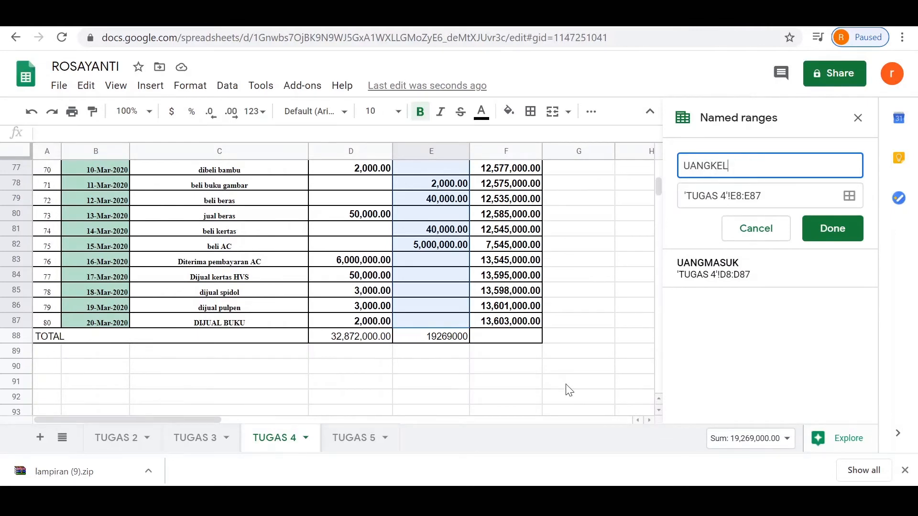
pyautogui.write('UAR')
pyautogui.click(836, 227)
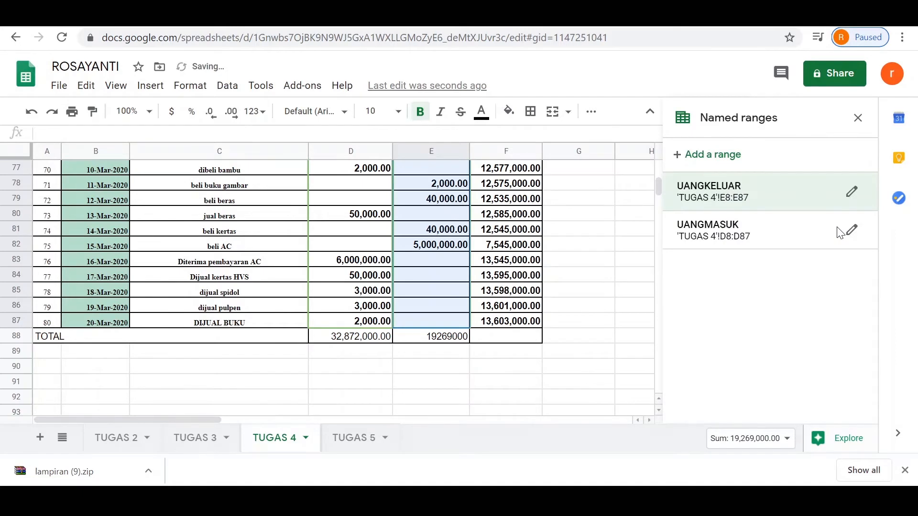
# Step: In E6 of the TUGAS 5 sheet, enter the formula =SUM(UANGKELUAR) and compare it with the formula in C6
pyautogui.click(341, 439)
pyautogui.write('=SUM')
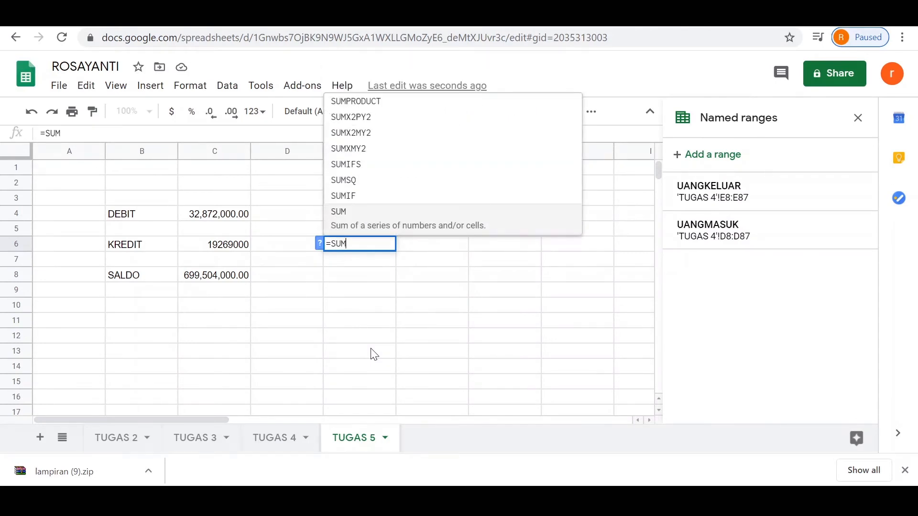
pyautogui.write('(')
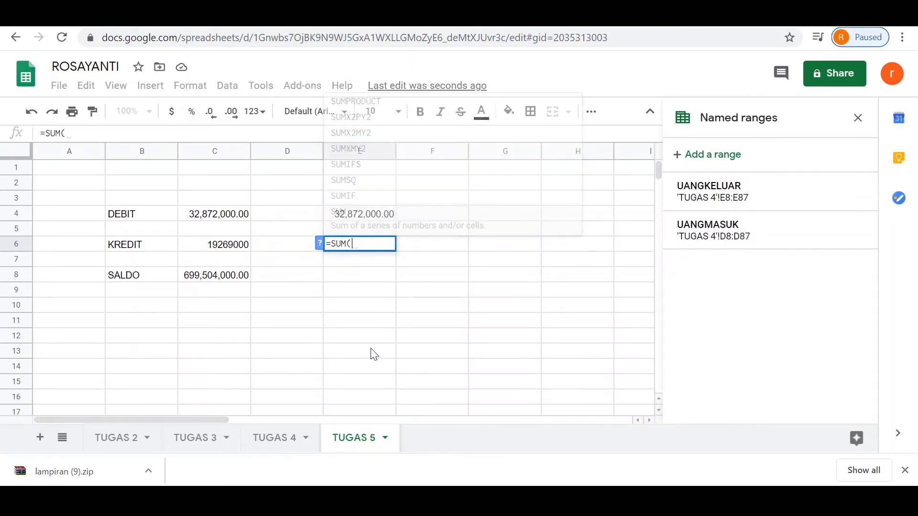
pyautogui.write('UANGKE')
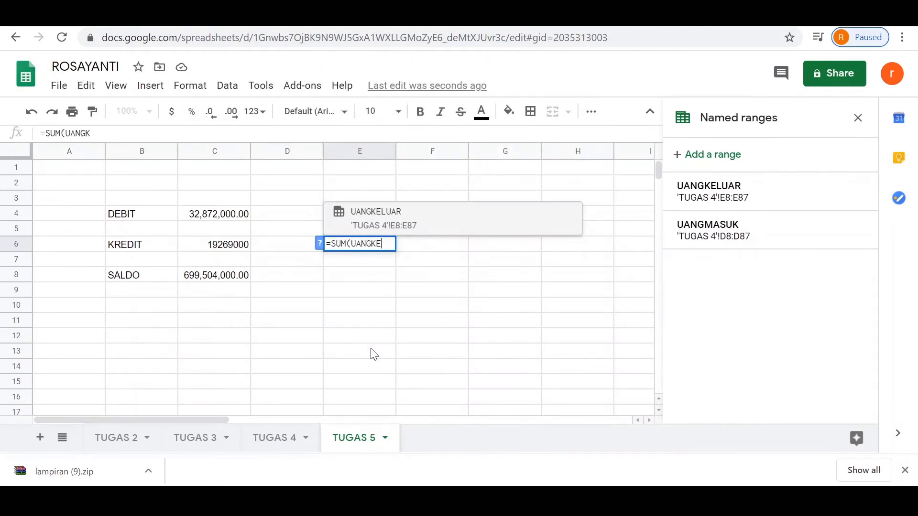
pyautogui.write('LUAR)')
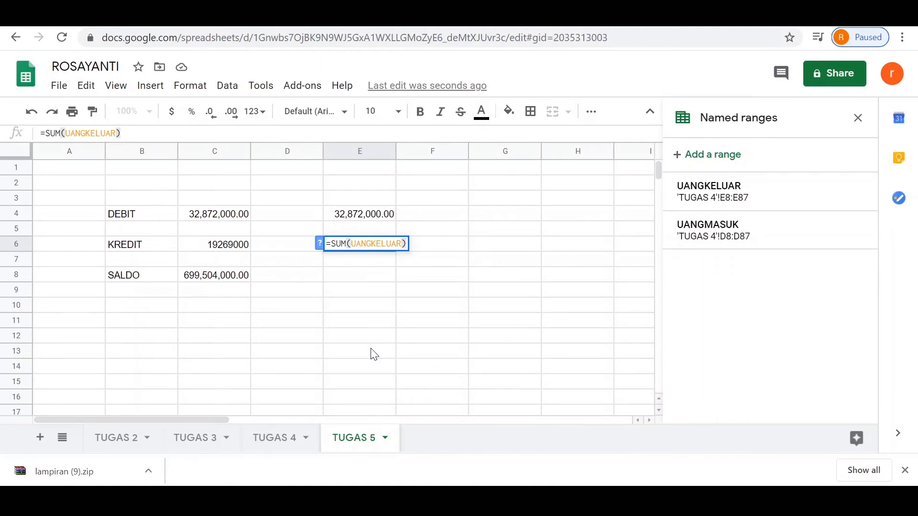
pyautogui.press('Return')
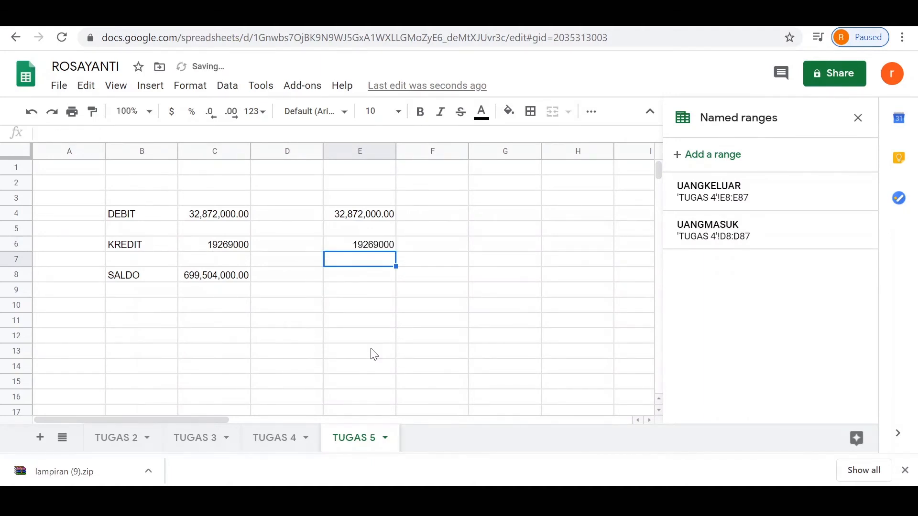
pyautogui.click(230, 251)
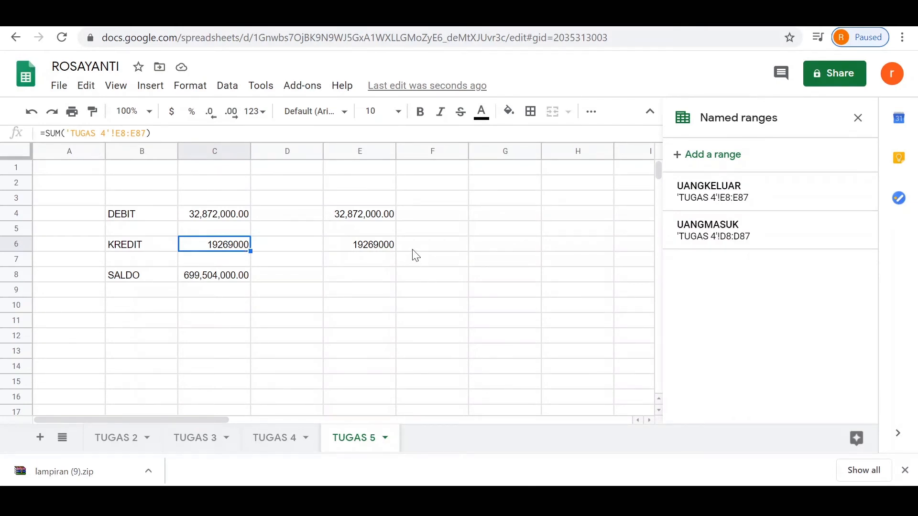
pyautogui.click(378, 249)
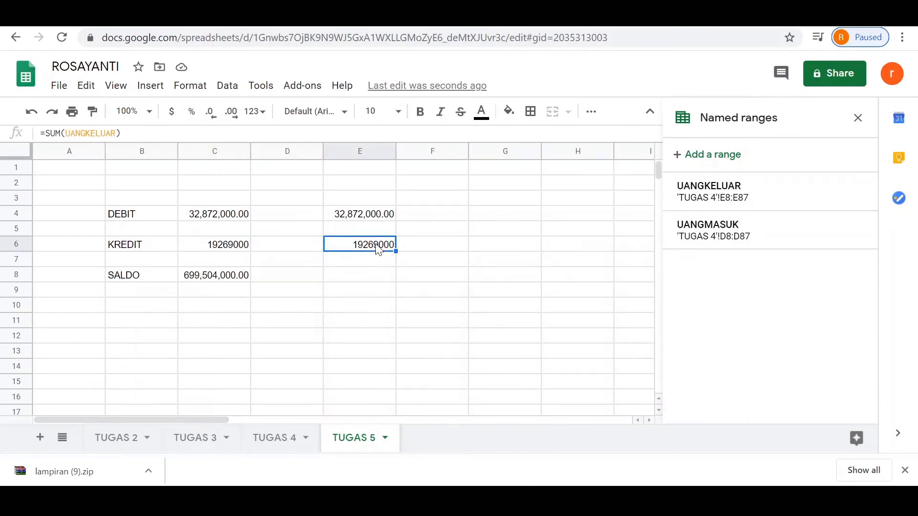
# Step: Select E8 on TUGAS 5 and define cells F8:F87 of the TUGAS 4 sheet as a named range called JUMLAHSALDO
pyautogui.click(378, 280)
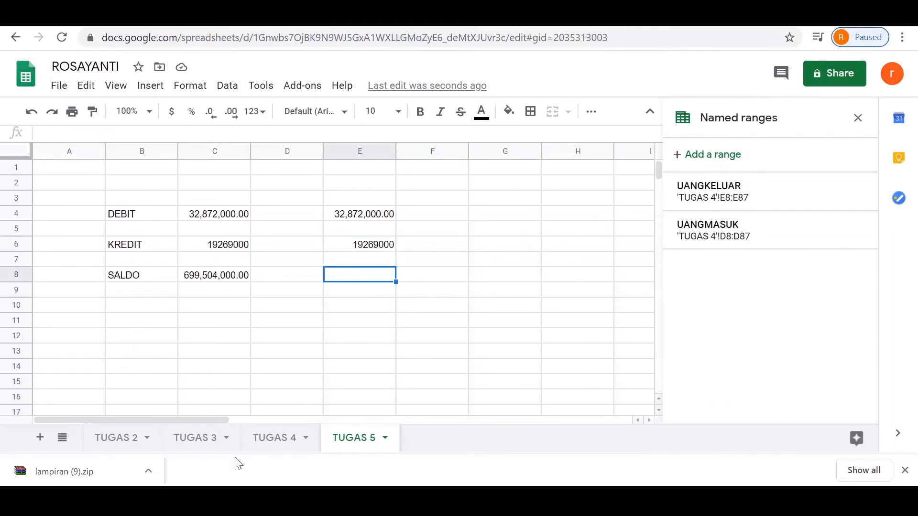
pyautogui.click(282, 438)
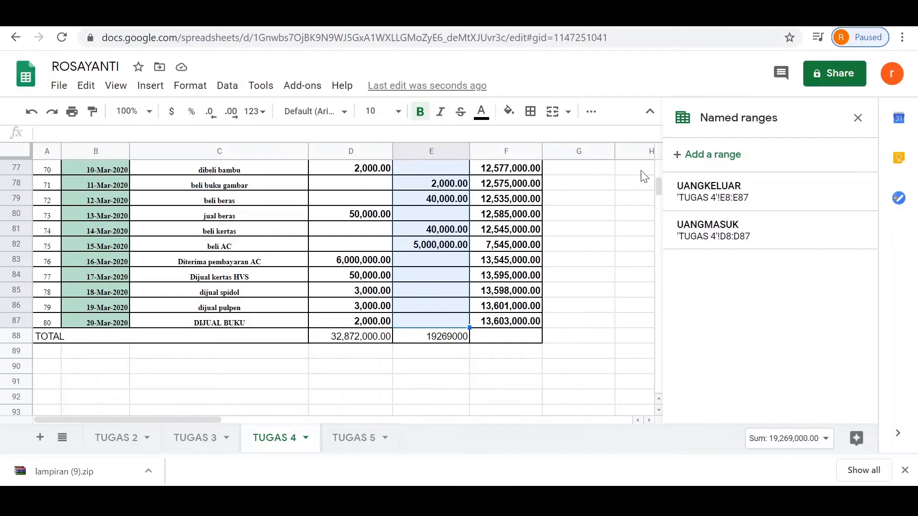
pyautogui.moveTo(655, 181); pyautogui.dragTo(658, 151)
pyautogui.moveTo(507, 281); pyautogui.dragTo(513, 205)
pyautogui.rightClick(512, 205)
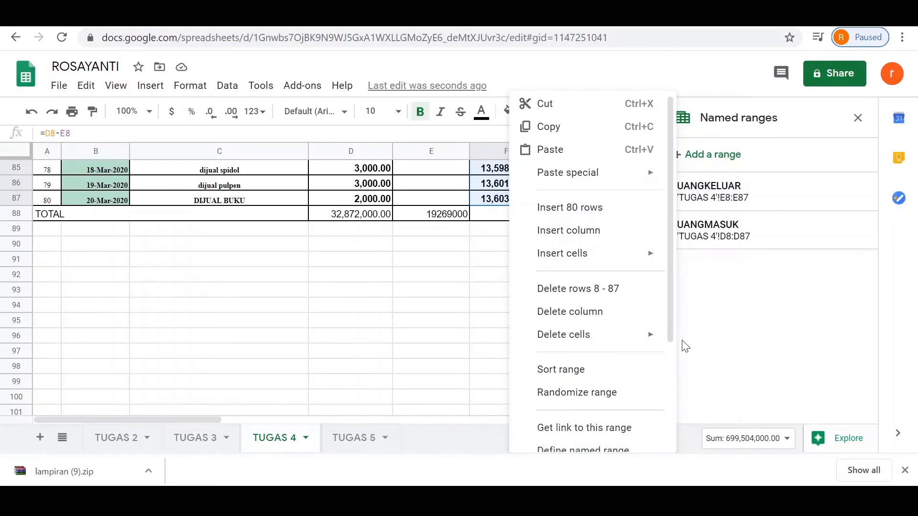
pyautogui.moveTo(671, 333); pyautogui.dragTo(669, 378)
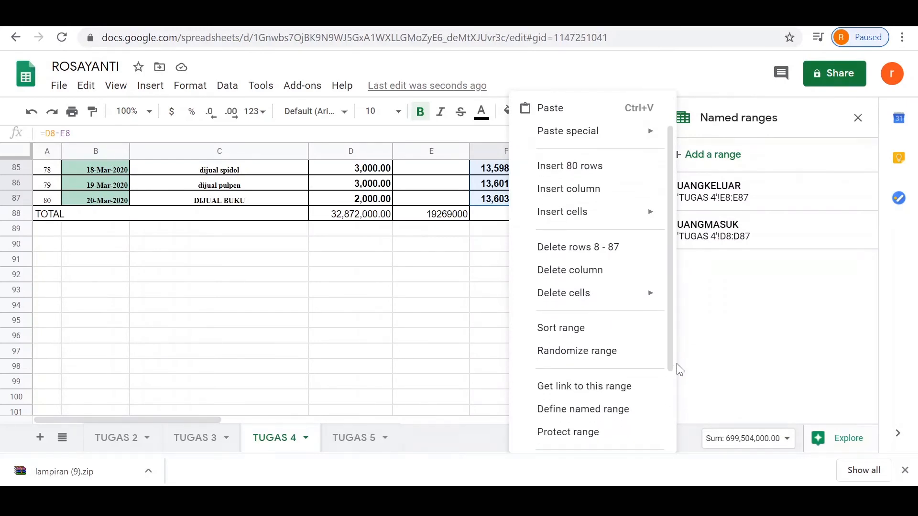
pyautogui.click(639, 414)
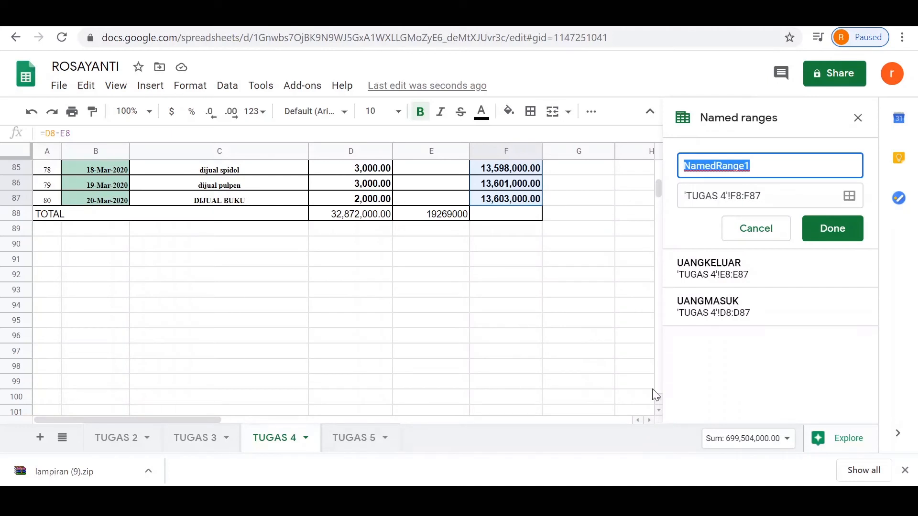
pyautogui.write('JUMLAHSALDO')
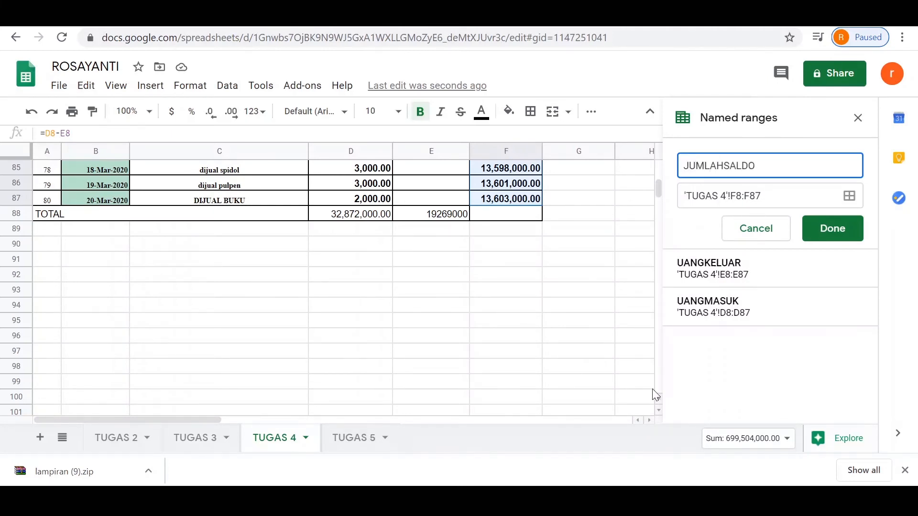
pyautogui.click(841, 232)
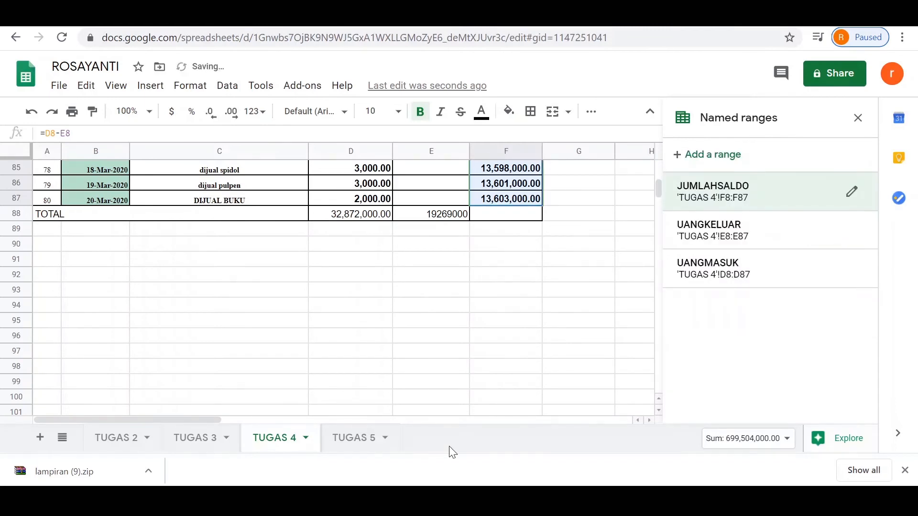
# Step: In E8 of the TUGAS 5 sheet, enter the formula =SUM(JUMLAHSALDO)
pyautogui.click(365, 444)
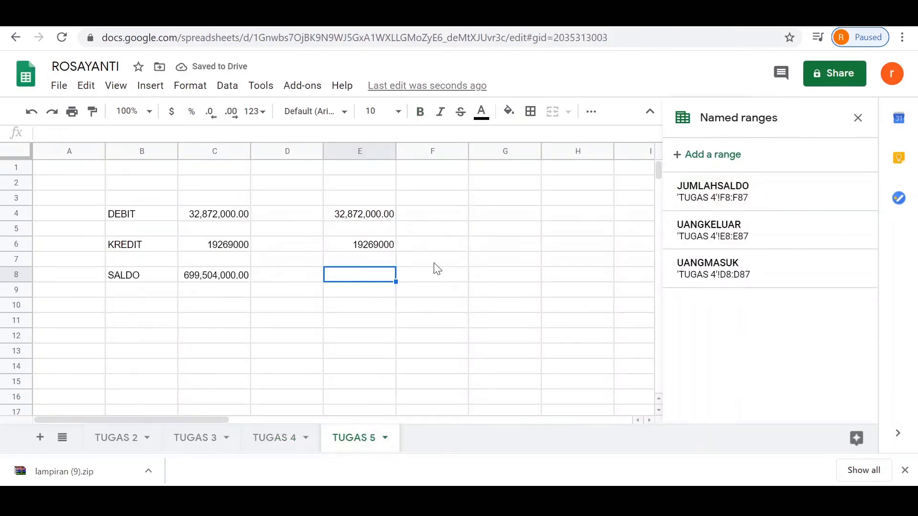
pyautogui.write('=S')
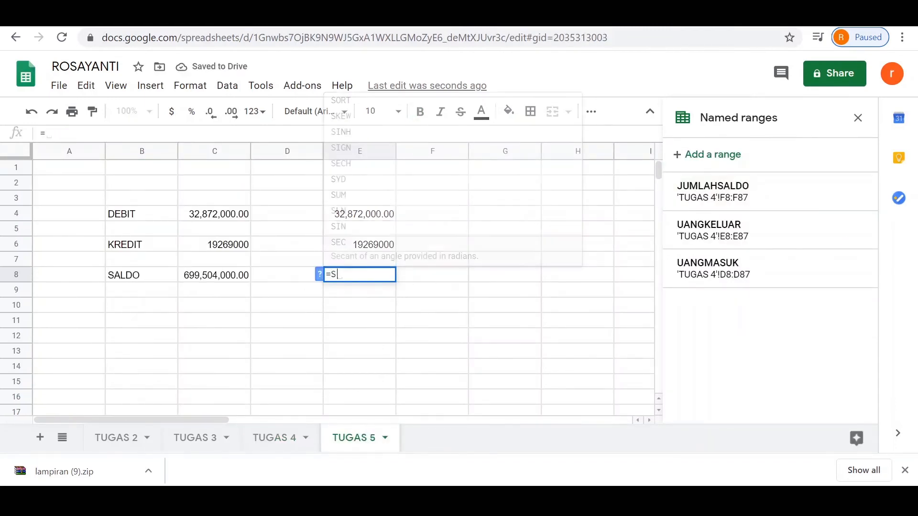
pyautogui.write('UM(')
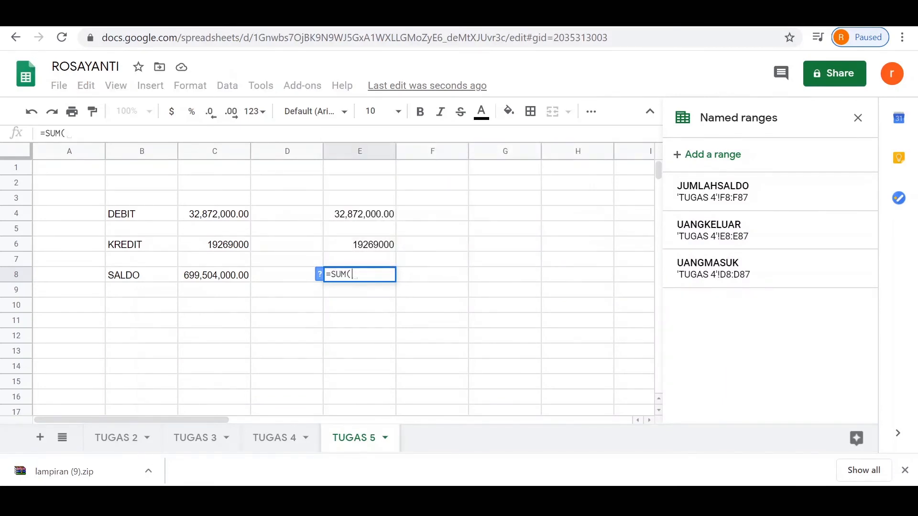
pyautogui.write('JUMLAHSALDO)')
pyautogui.press('Return')
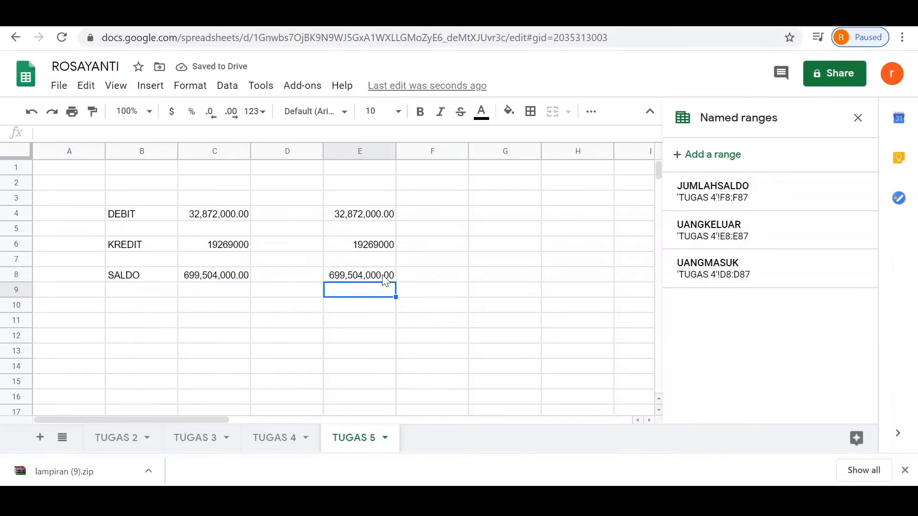
# Step: Compare the direct-range formulas in C4, C6 and C8 with the named-range formulas in E4, E6 and E8
pyautogui.click(227, 222)
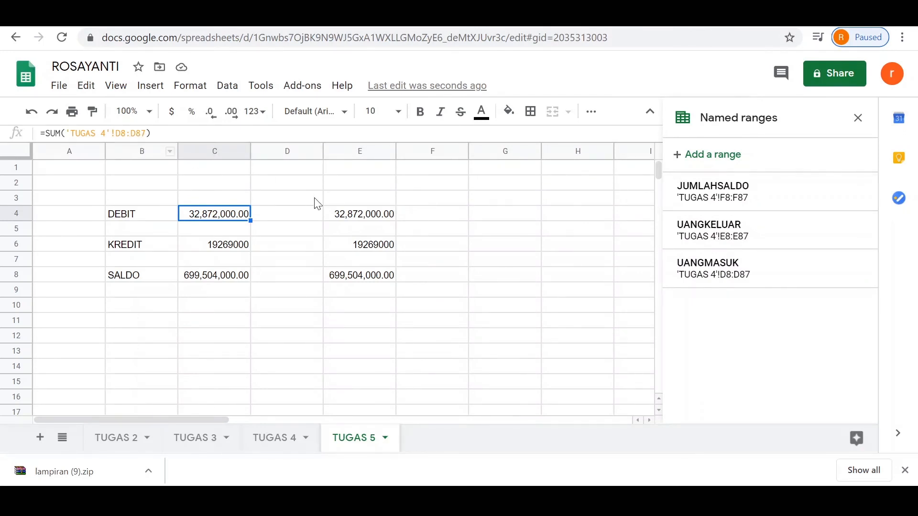
pyautogui.click(357, 216)
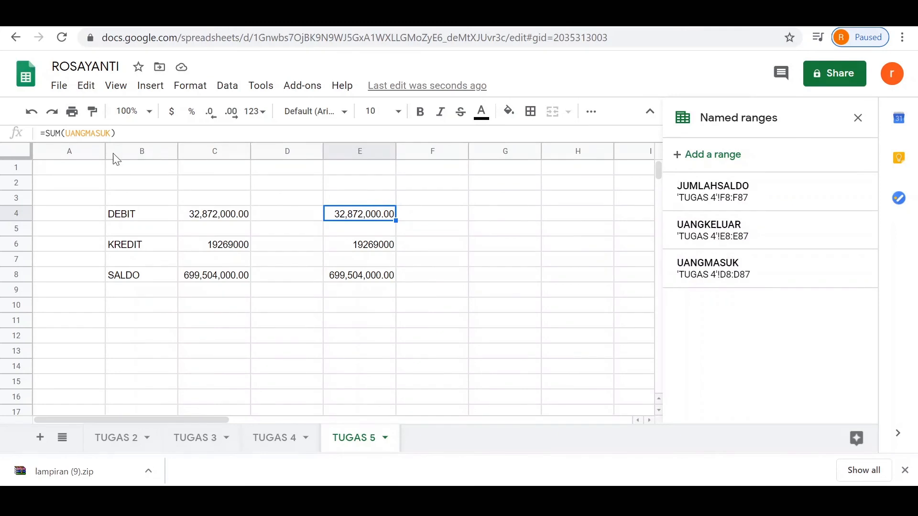
pyautogui.click(233, 235)
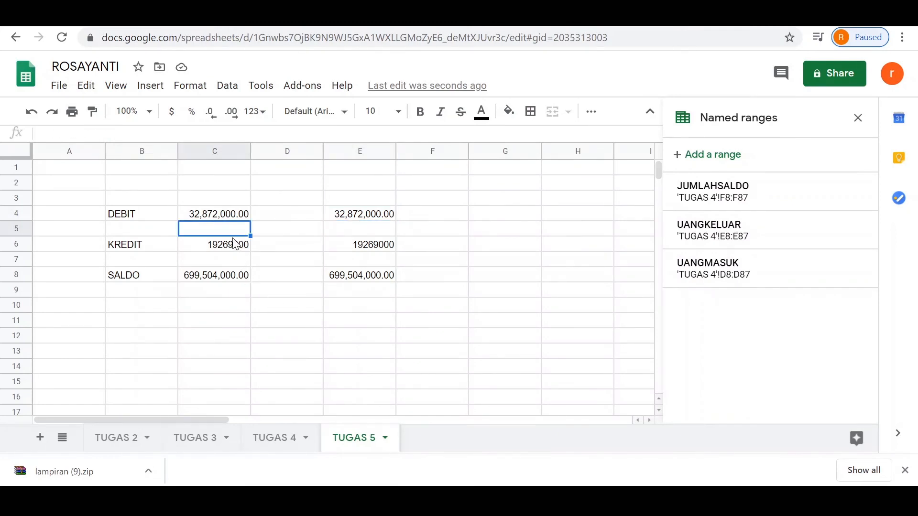
pyautogui.click(234, 244)
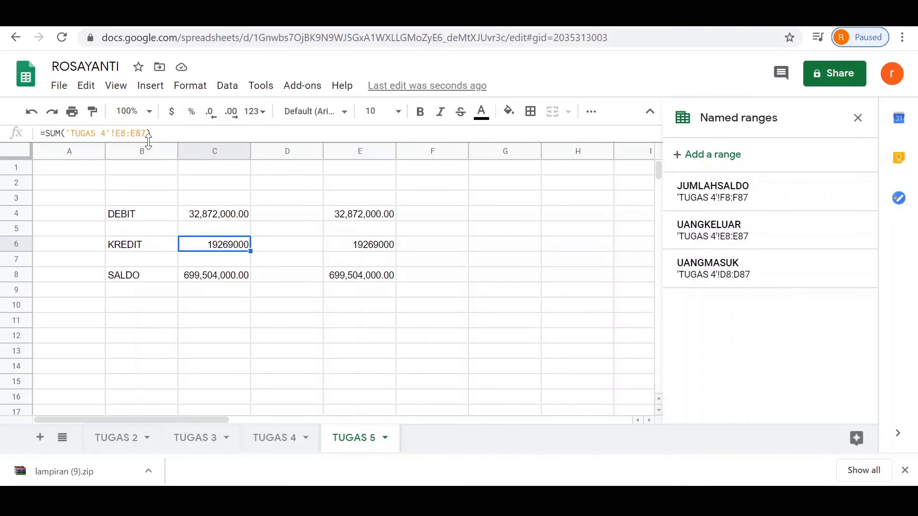
pyautogui.click(353, 253)
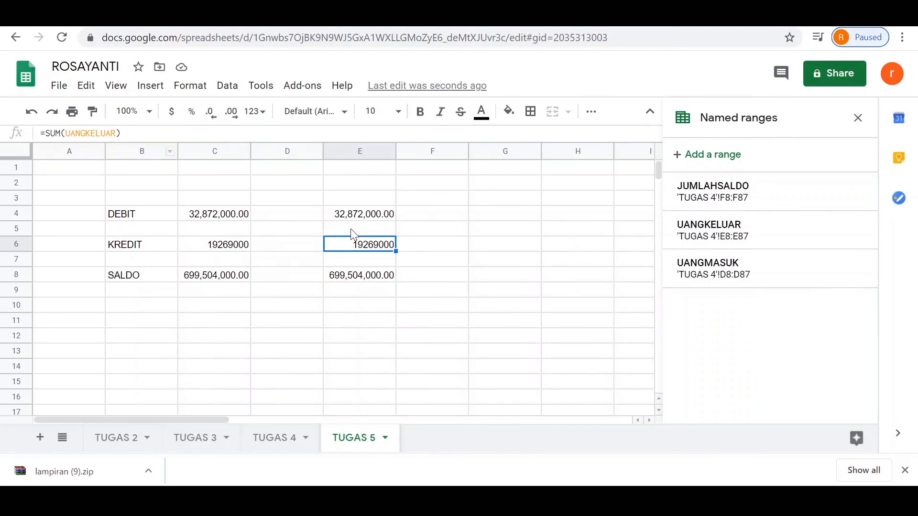
pyautogui.click(220, 281)
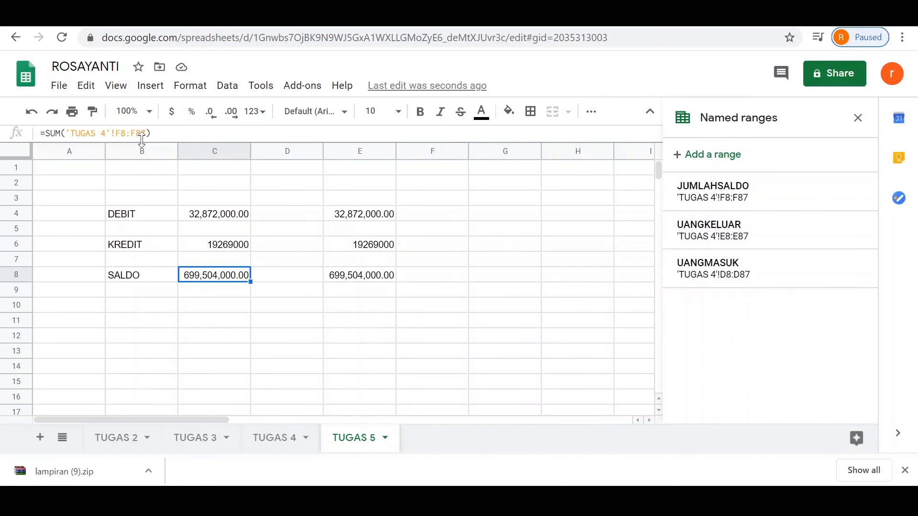
pyautogui.click(363, 277)
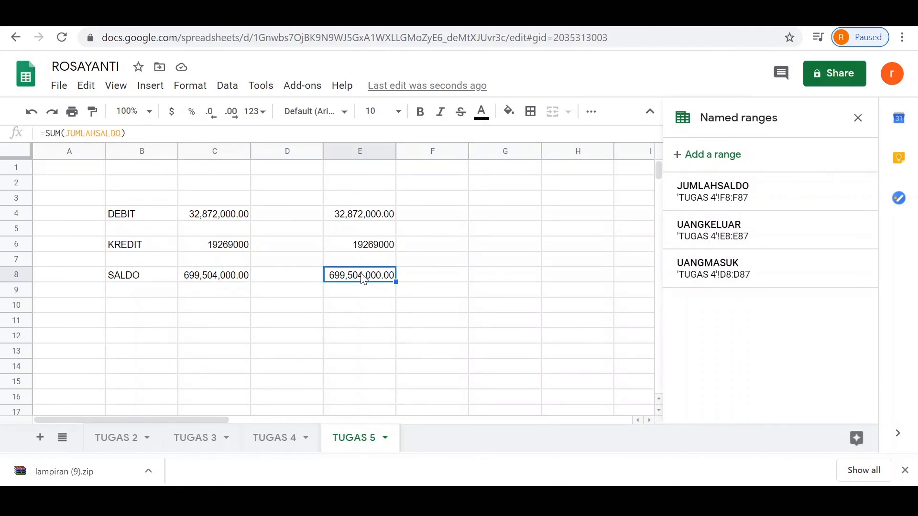